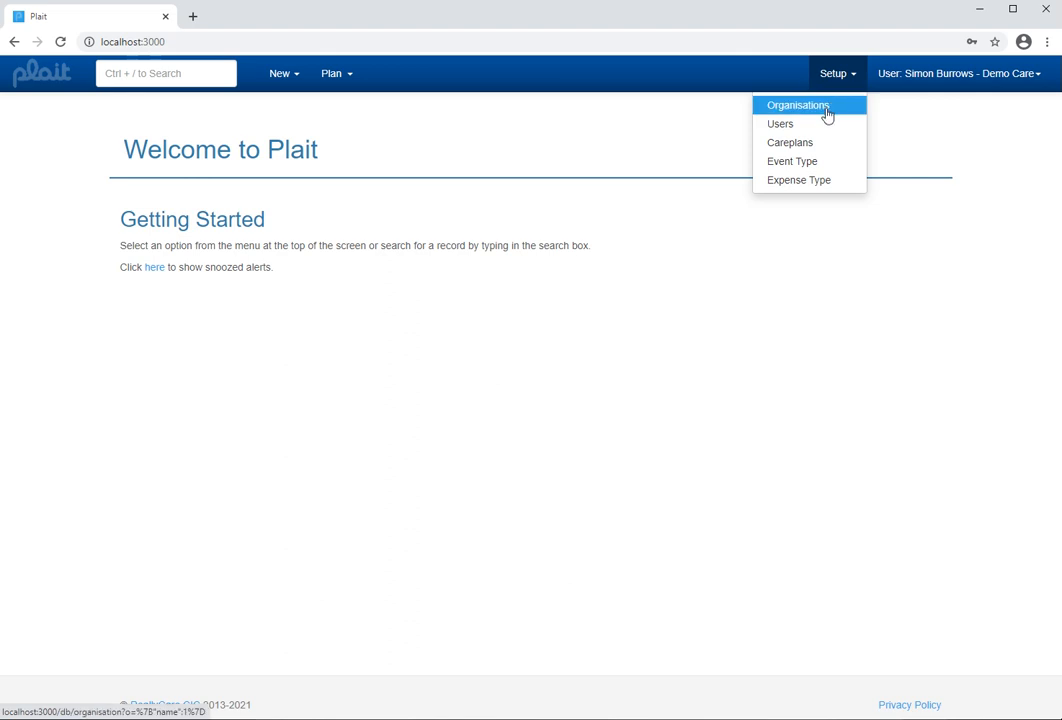
Enable Track Leave Entitlement in the Demo Care organisation's employment settings.
left_click(827, 115)
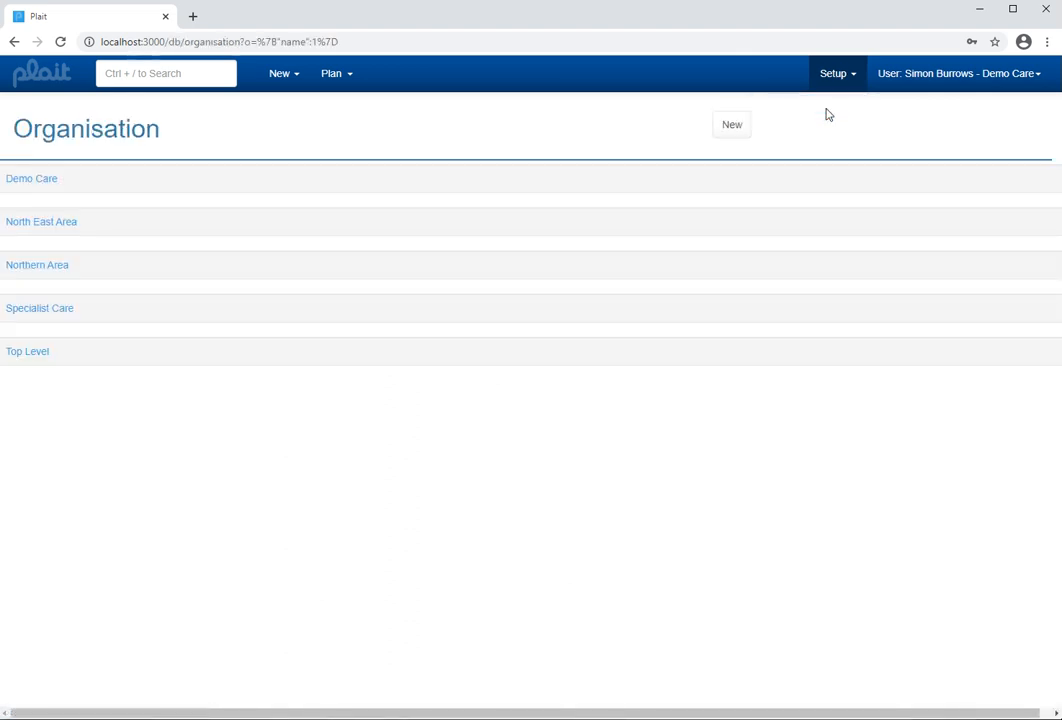
left_click(35, 186)
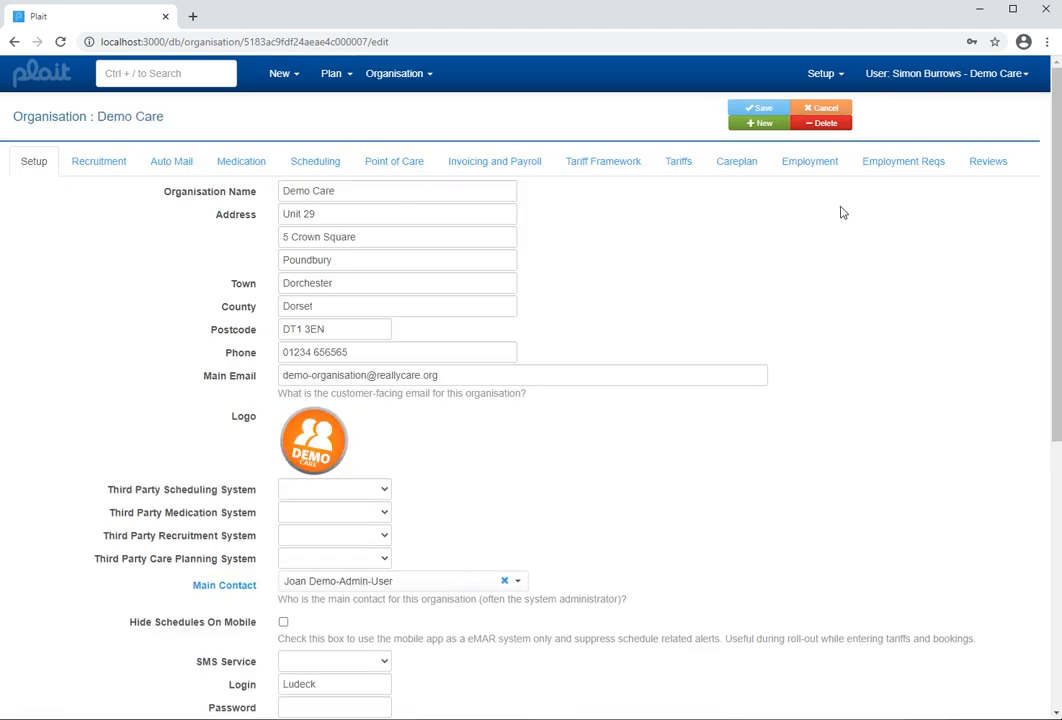
left_click(815, 164)
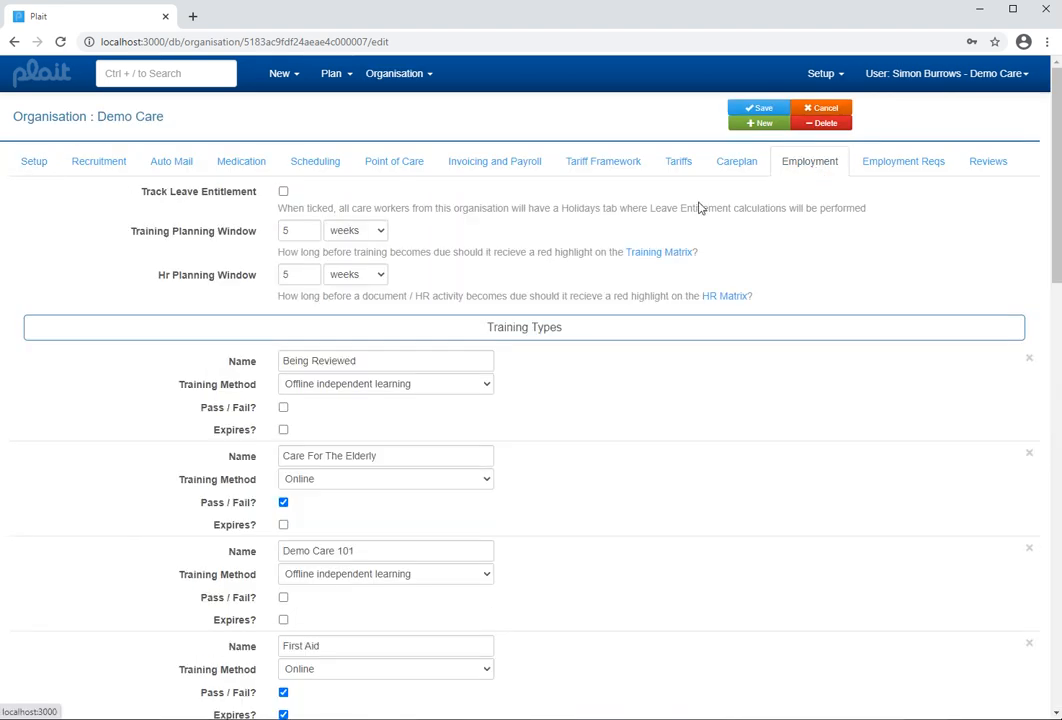
left_click(283, 191)
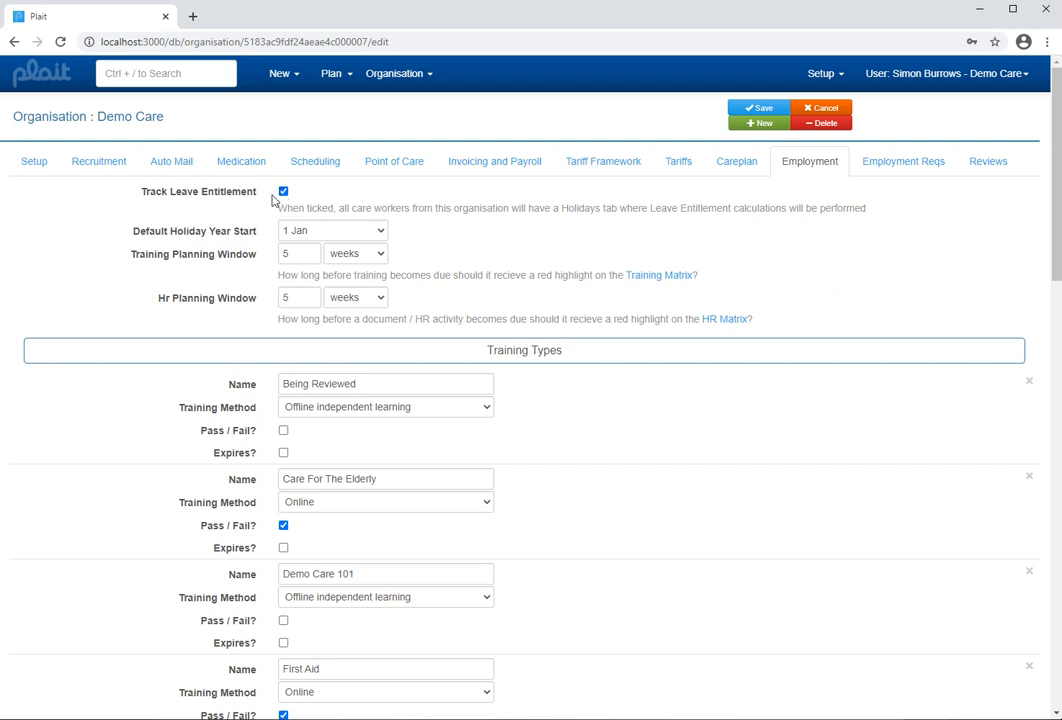
Set the organisation's Default Holiday Year Start to "Start of first contract" and save the organisation.
left_click_drag(135, 238, 261, 237)
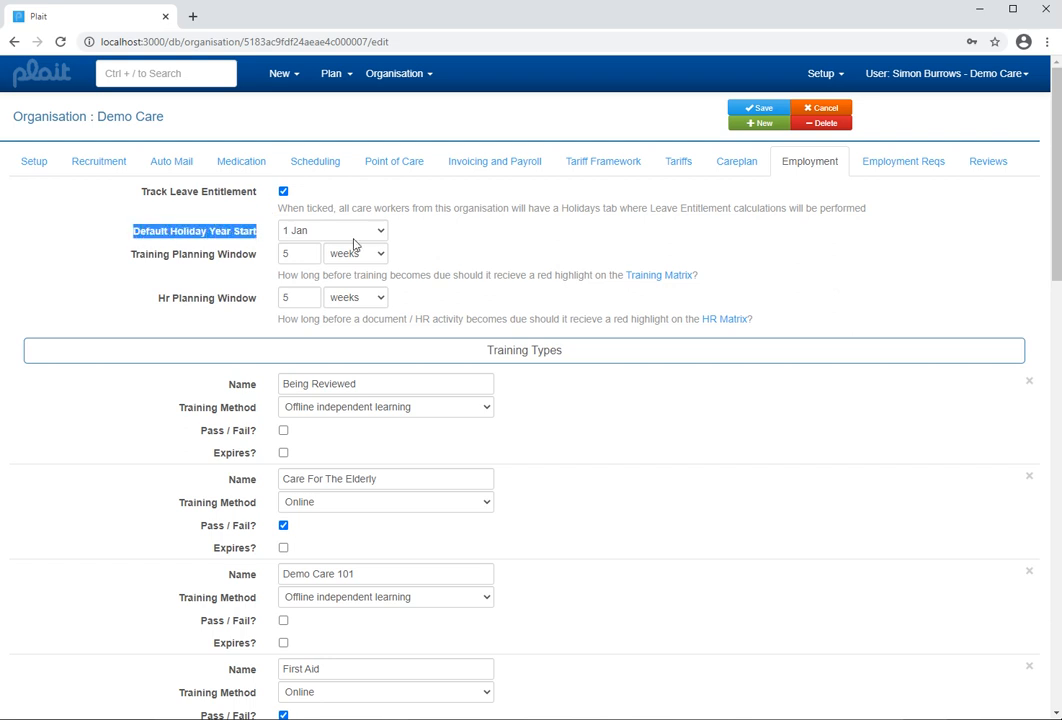
left_click(352, 239)
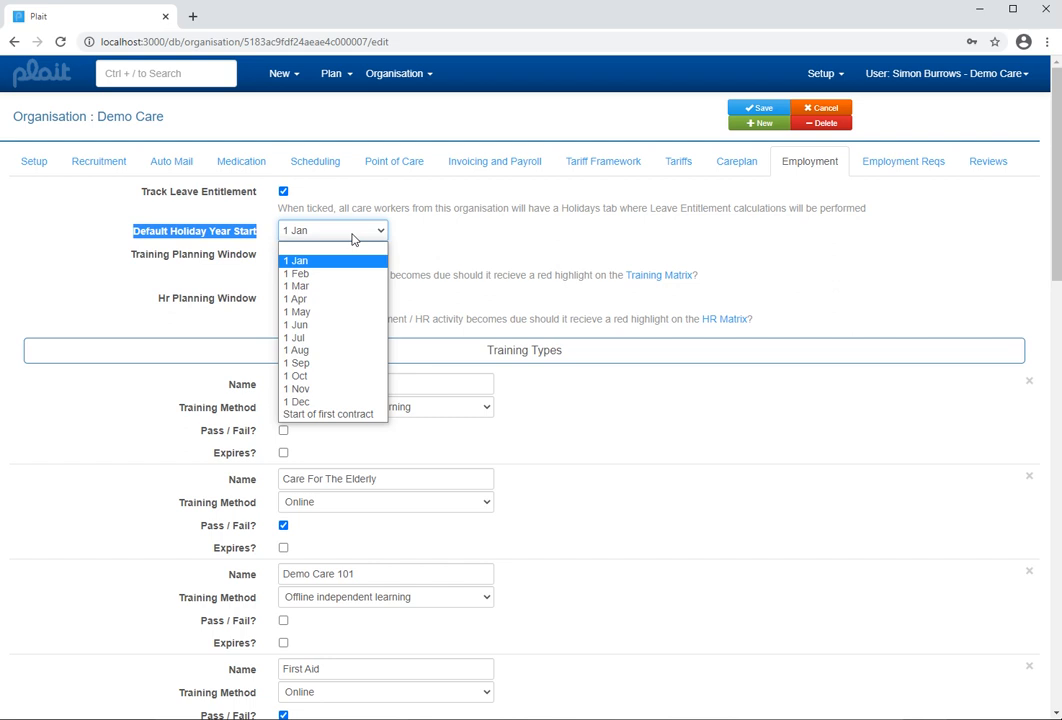
left_click(318, 415)
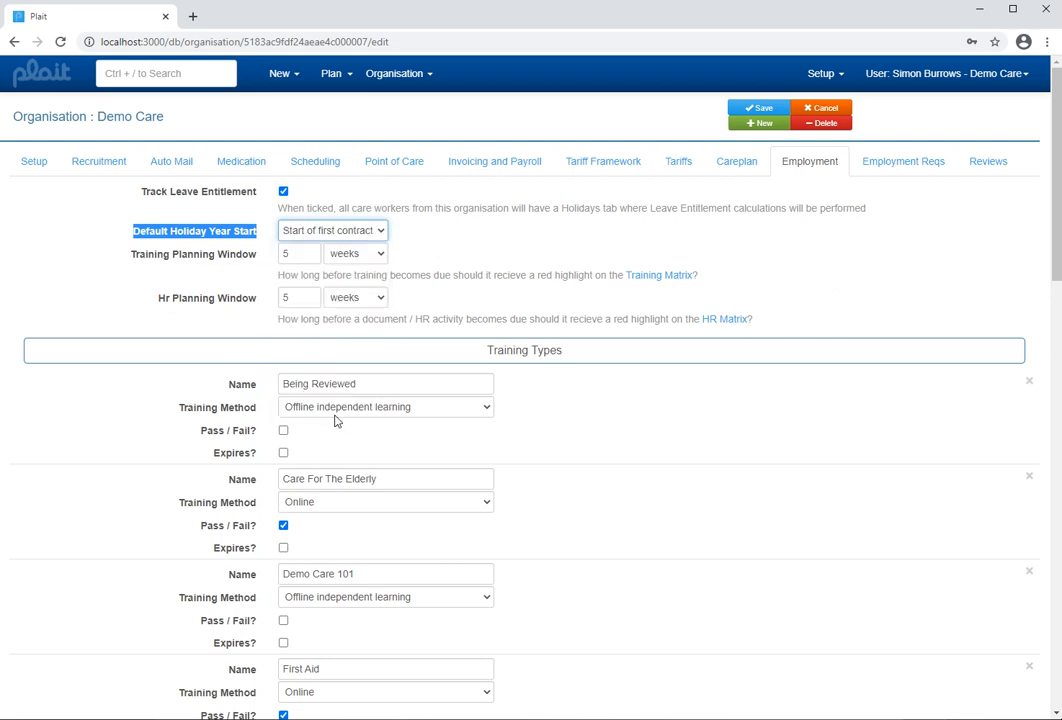
left_click(429, 249)
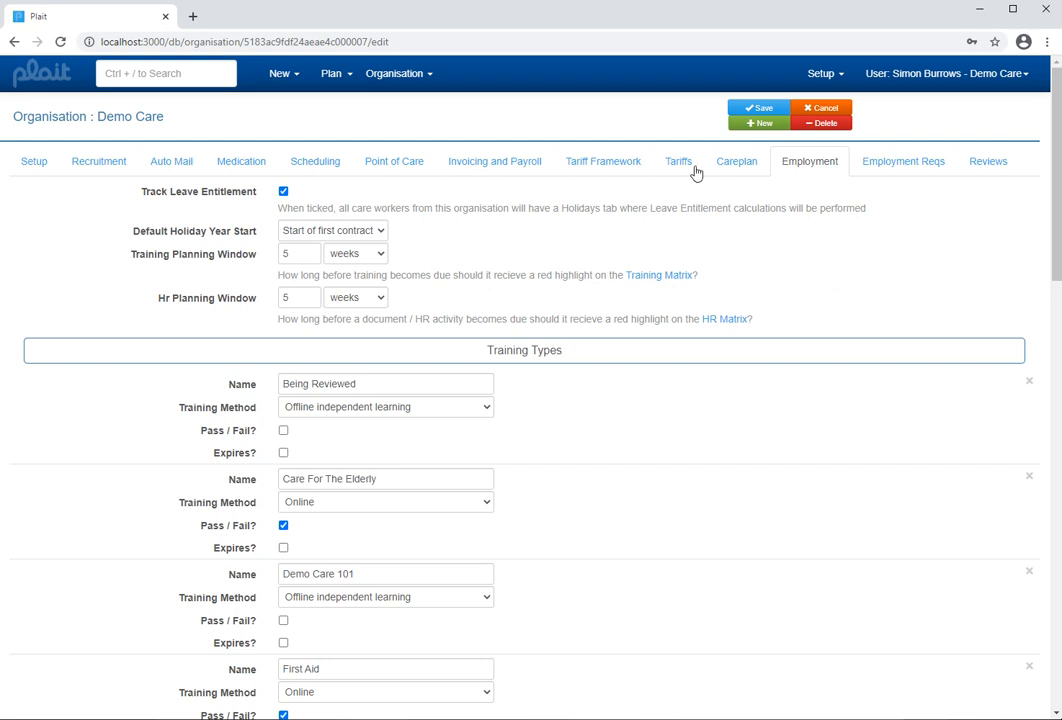
left_click(753, 112)
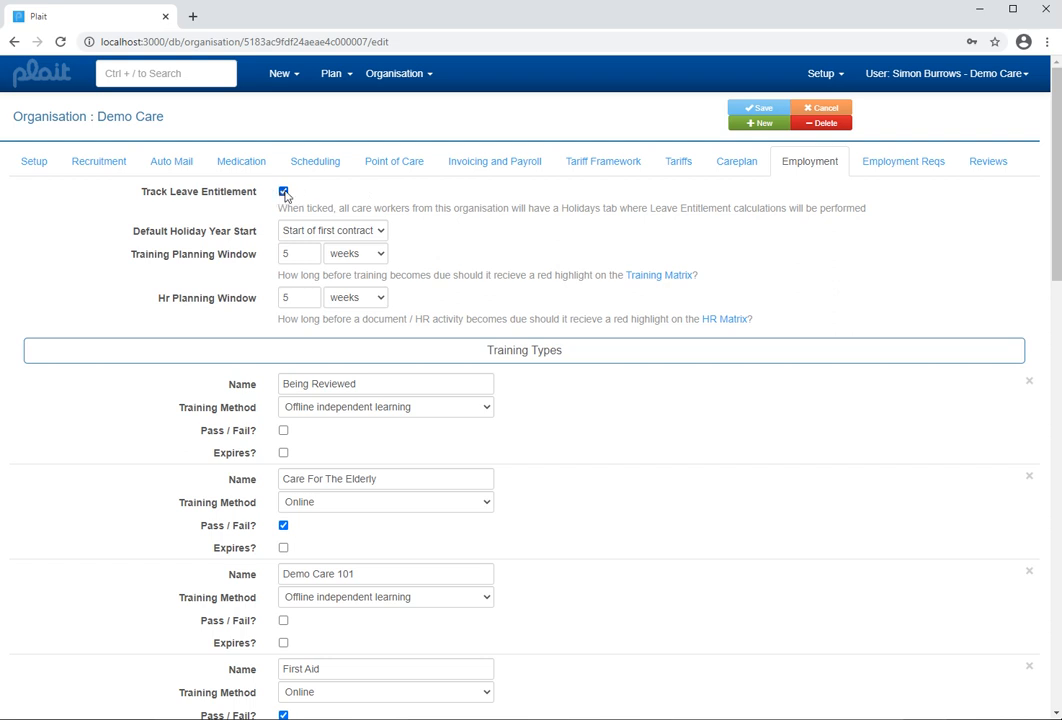
Examine the annual leave parameters of the Probation and Senior CSW grades in Demo Care's tariff framework, closing each without changes.
left_click(610, 170)
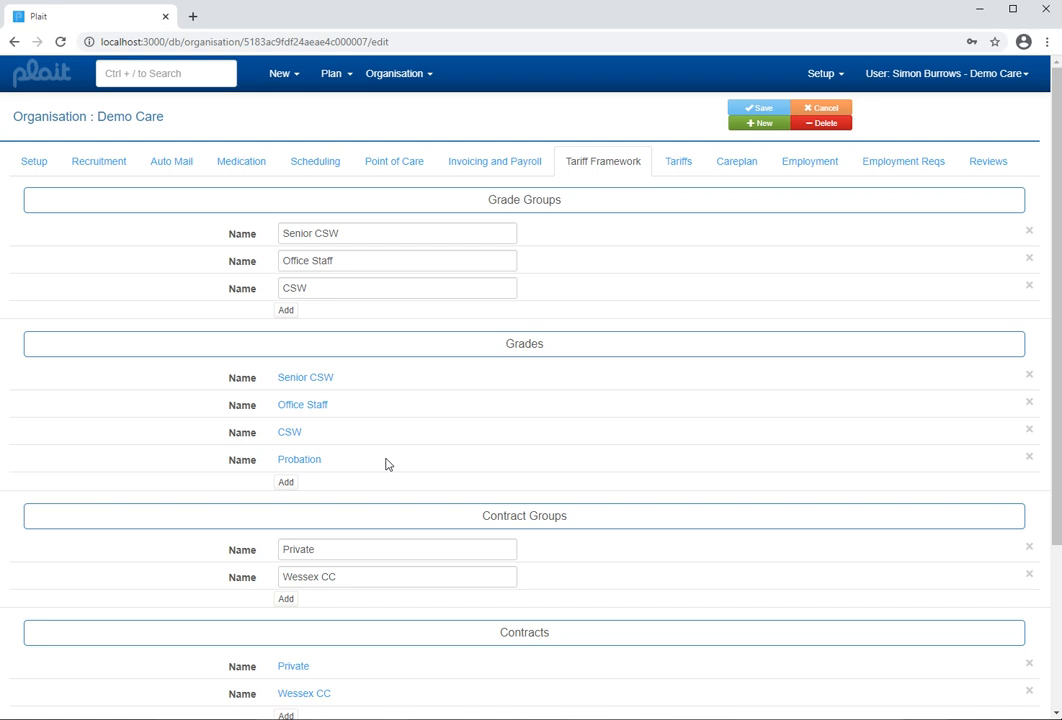
left_click(299, 460)
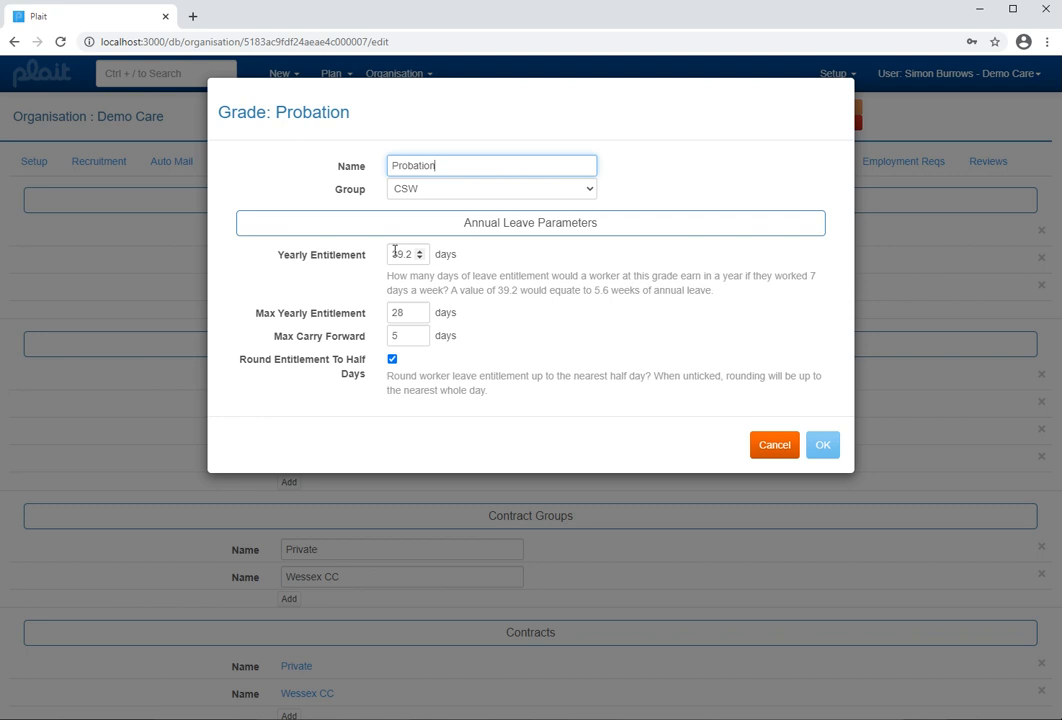
left_click_drag(392, 254, 418, 255)
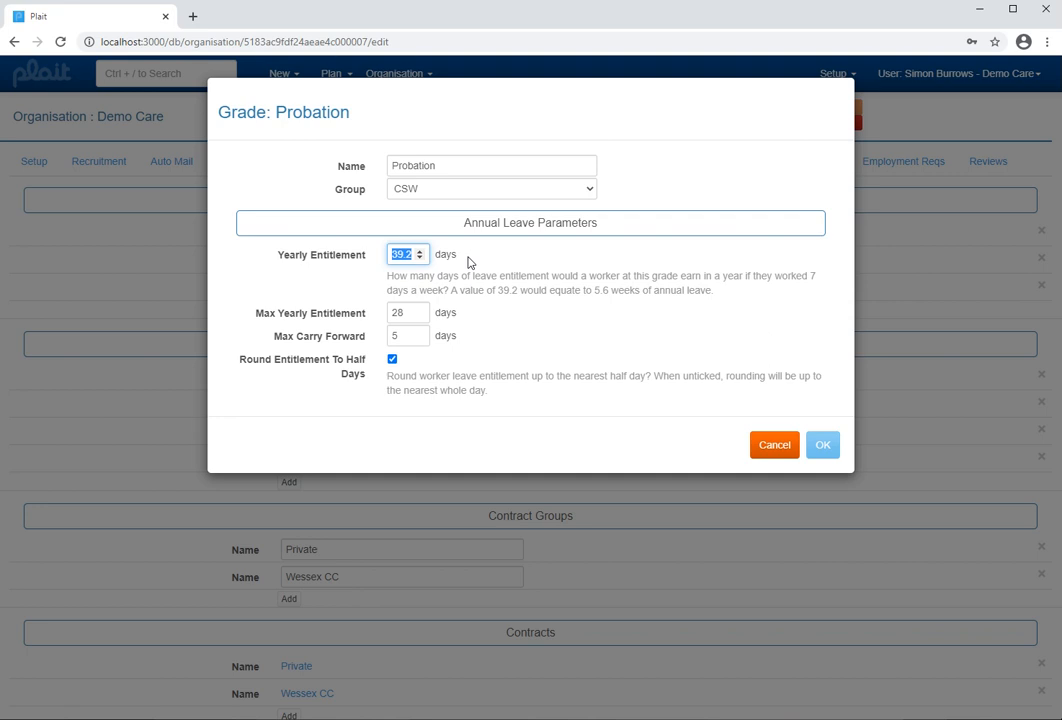
left_click(390, 255)
double_click(396, 255)
left_click(571, 262)
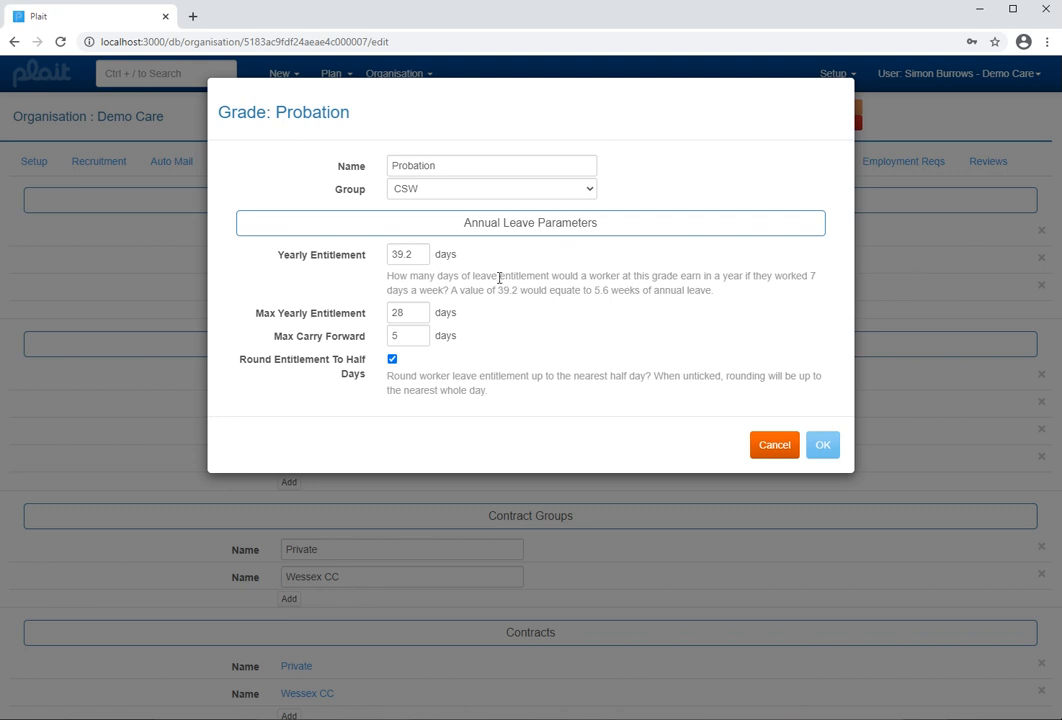
double_click(397, 312)
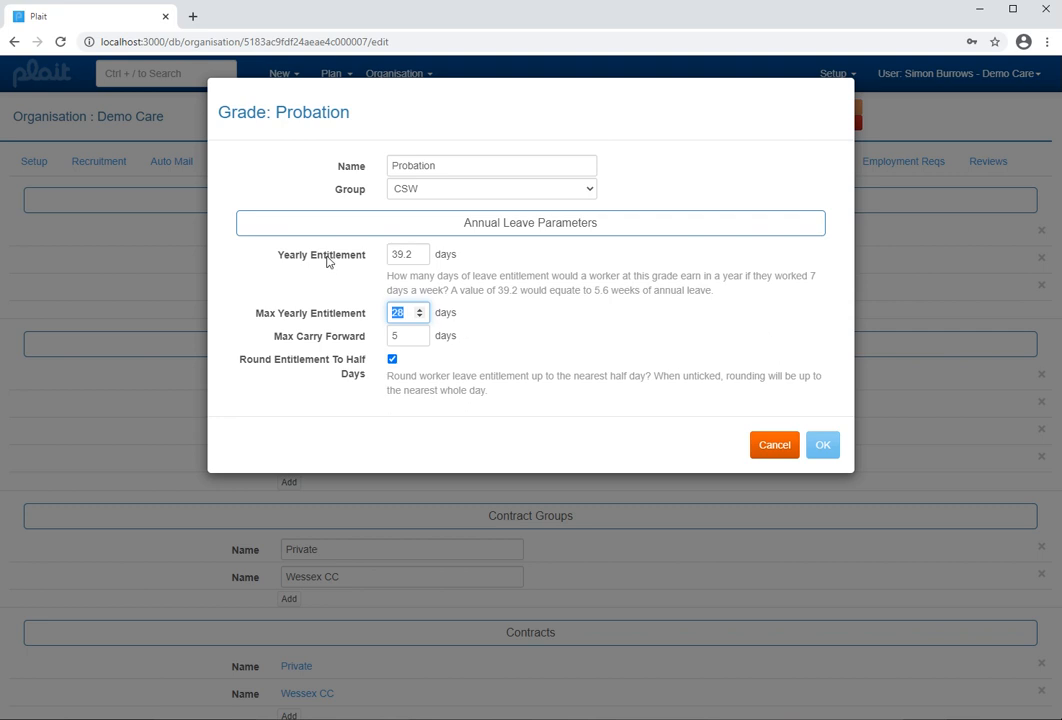
double_click(396, 254)
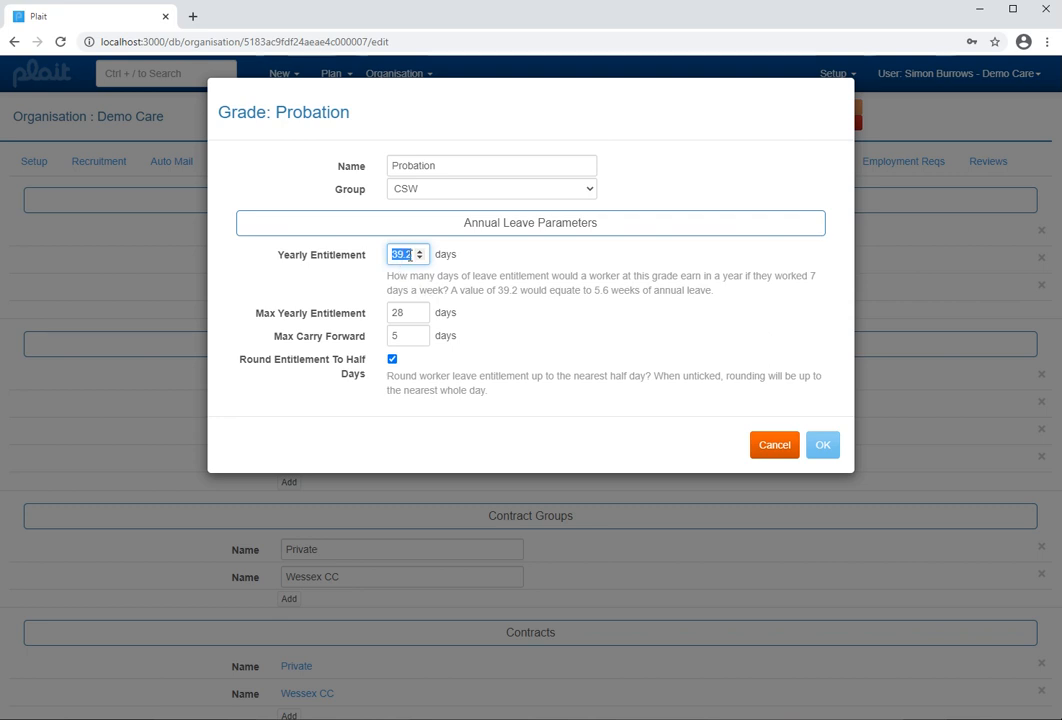
left_click(596, 293)
double_click(598, 291)
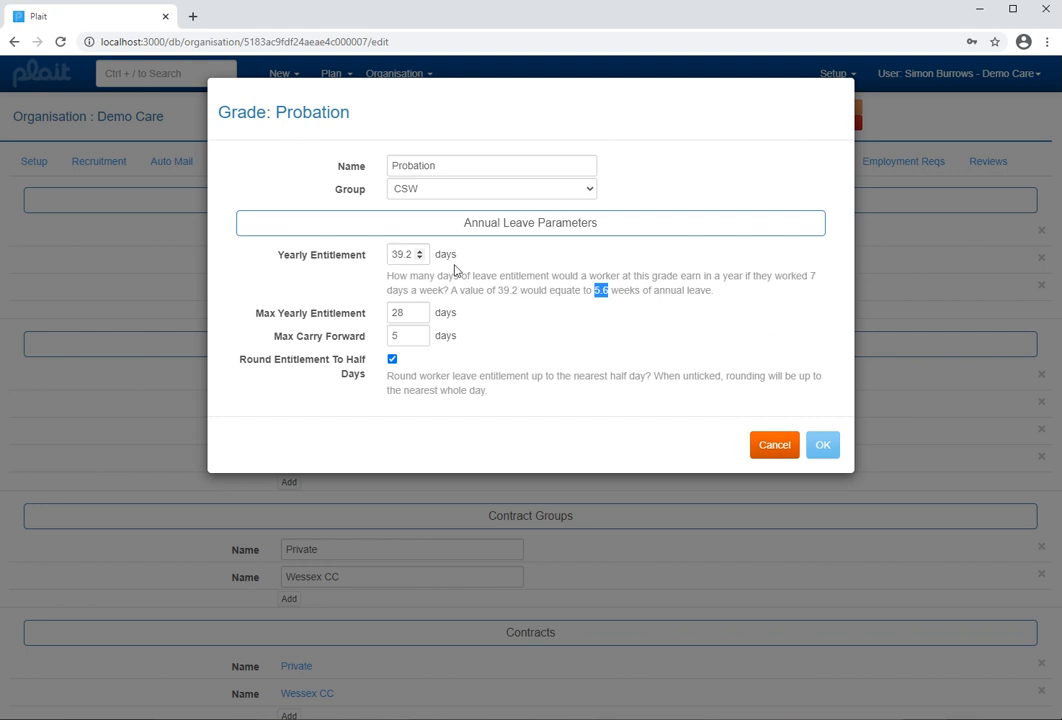
left_click(773, 445)
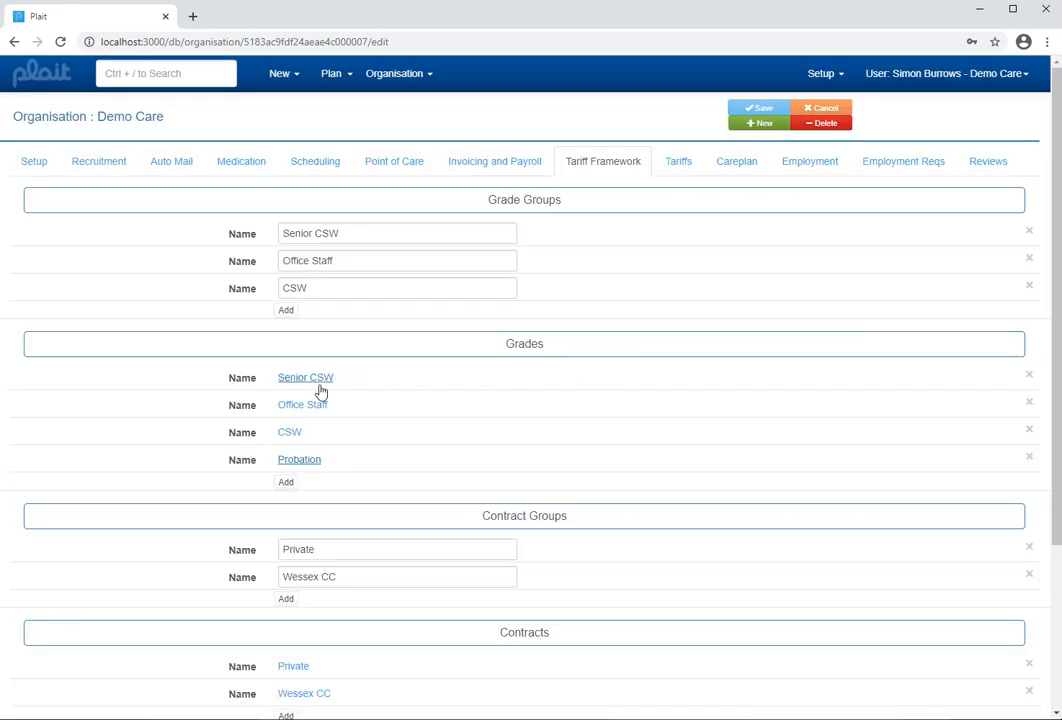
left_click(323, 387)
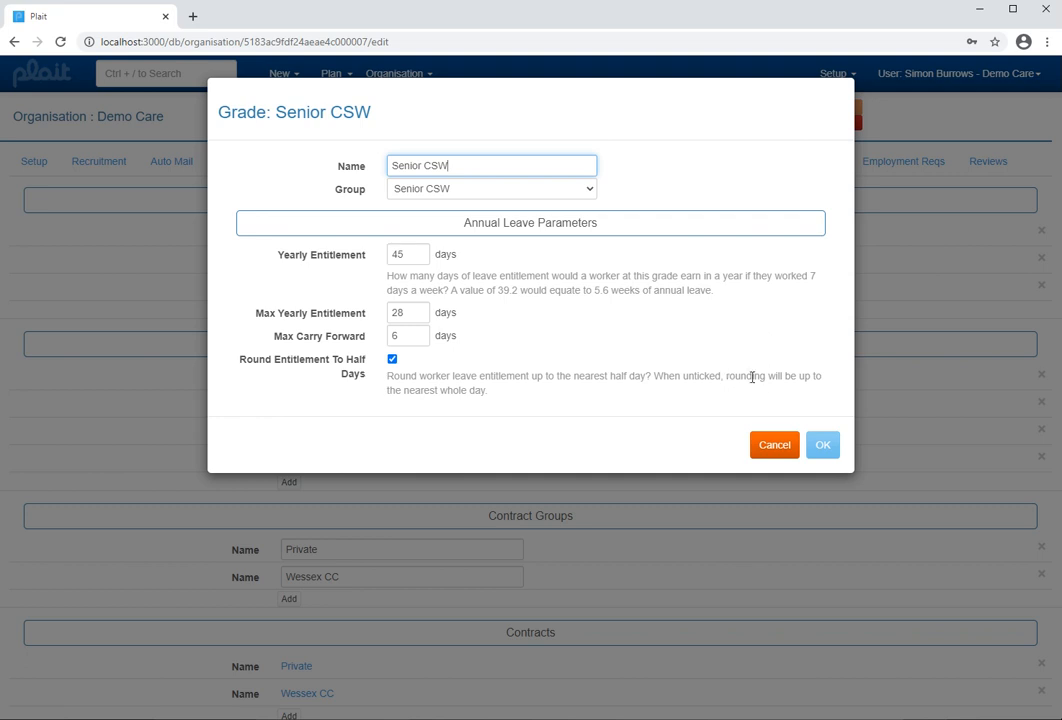
left_click(783, 447)
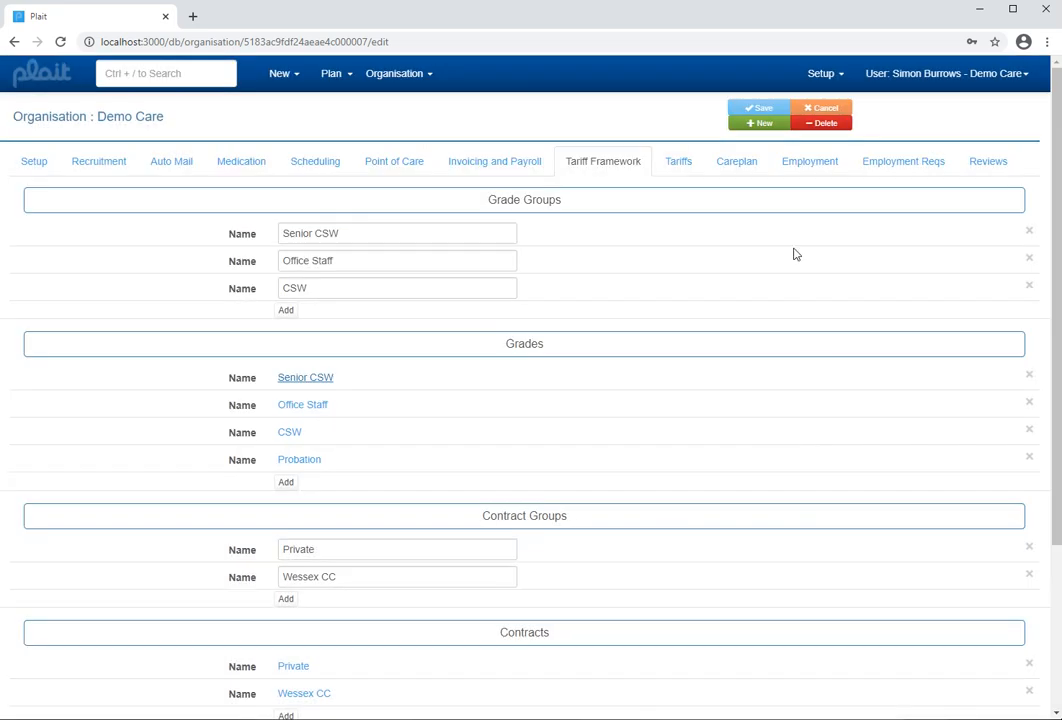
Open the Holiday event type to examine its leave and caregiver settings.
left_click(829, 89)
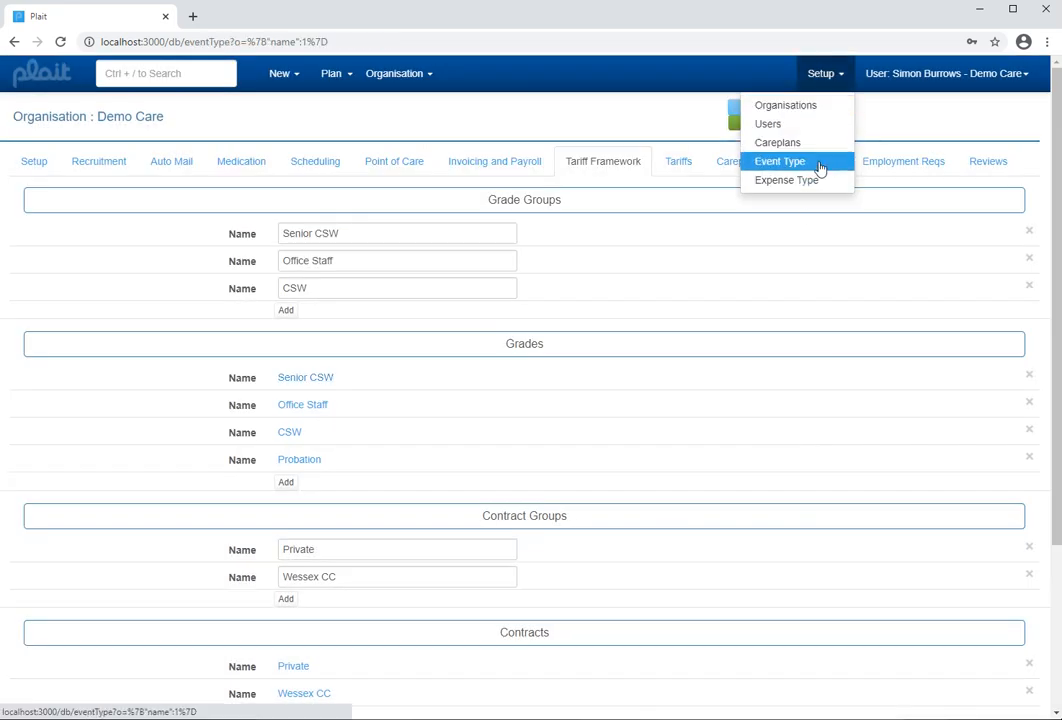
left_click(828, 164)
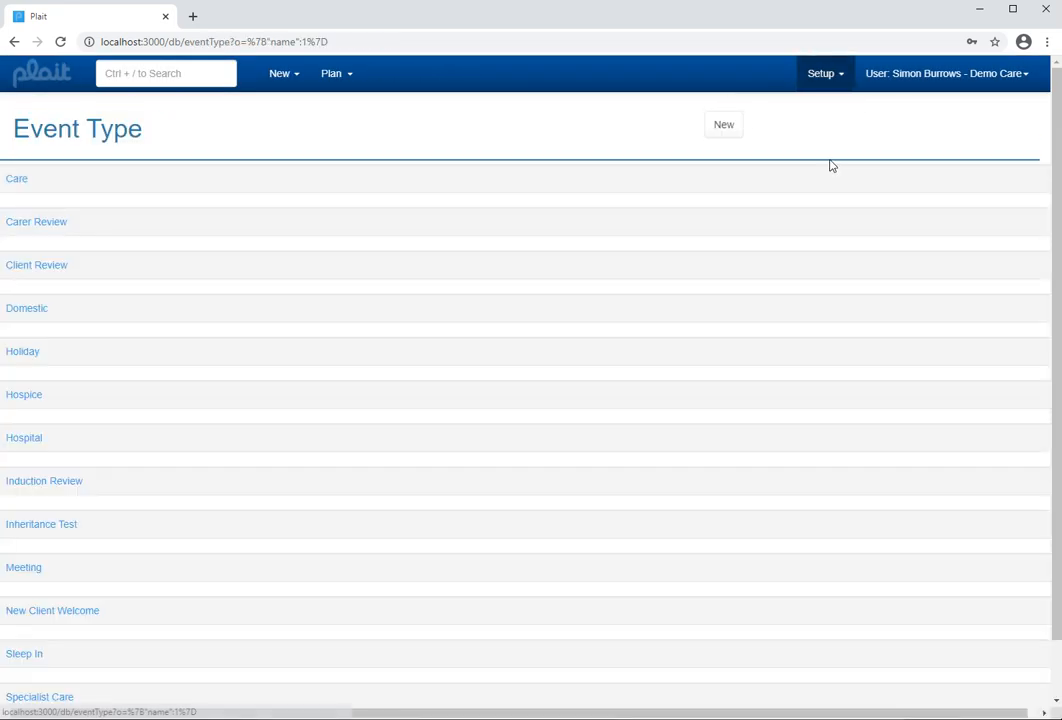
left_click(22, 352)
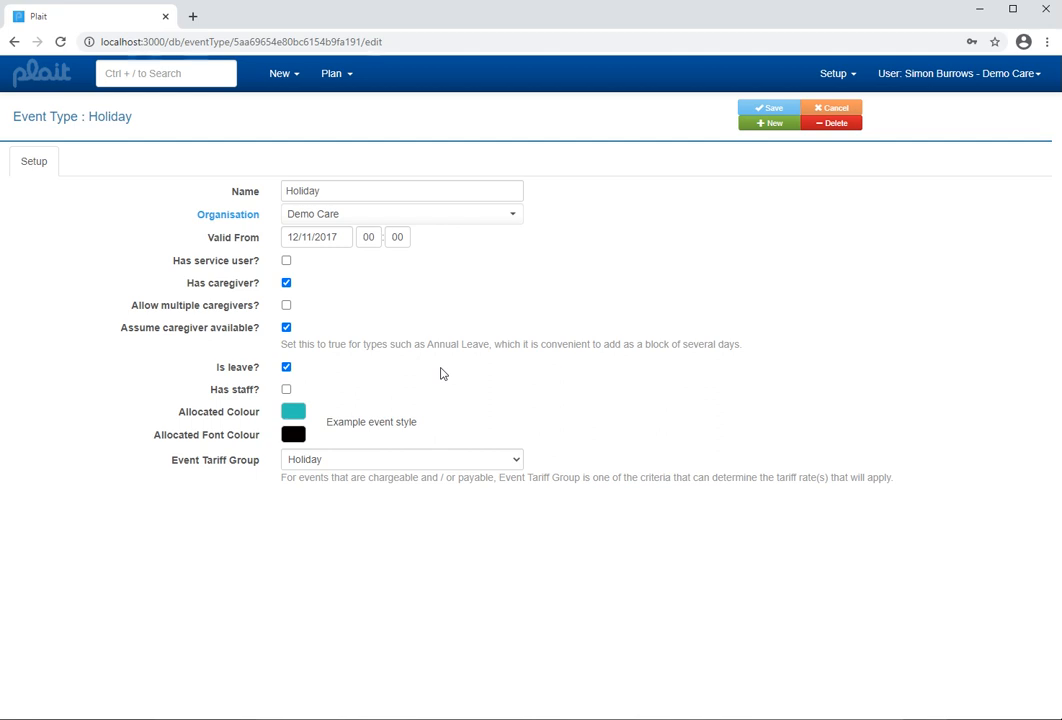
Find the applicant's record by surname and set their Employment Status to On Probation.
left_click(188, 75)
type("cook")
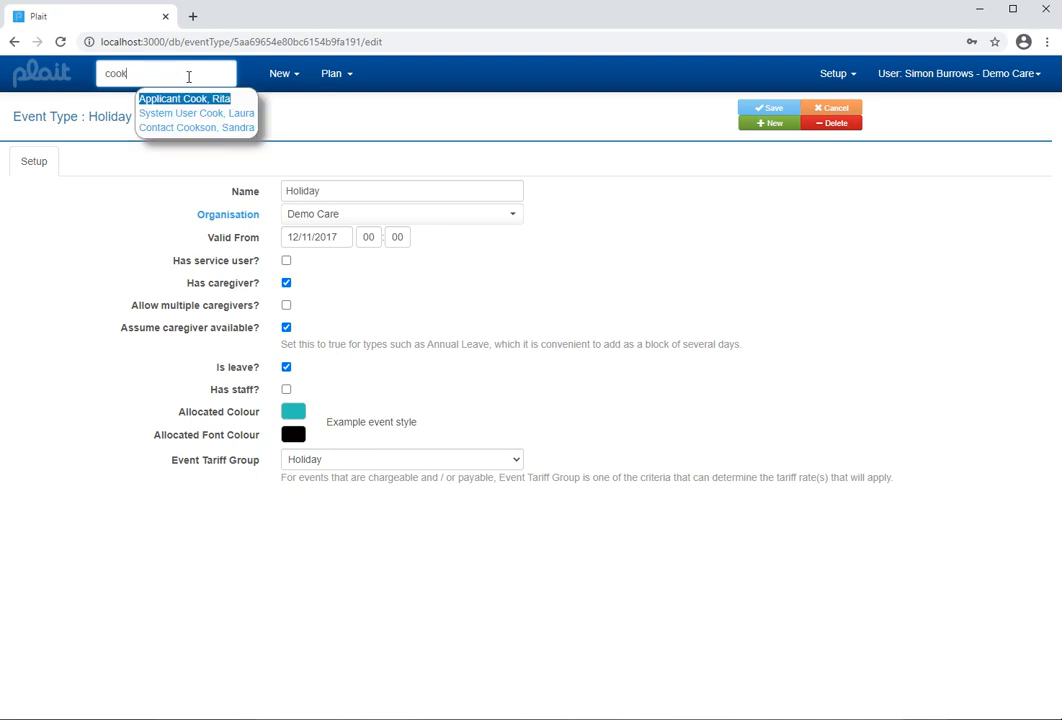
left_click(203, 101)
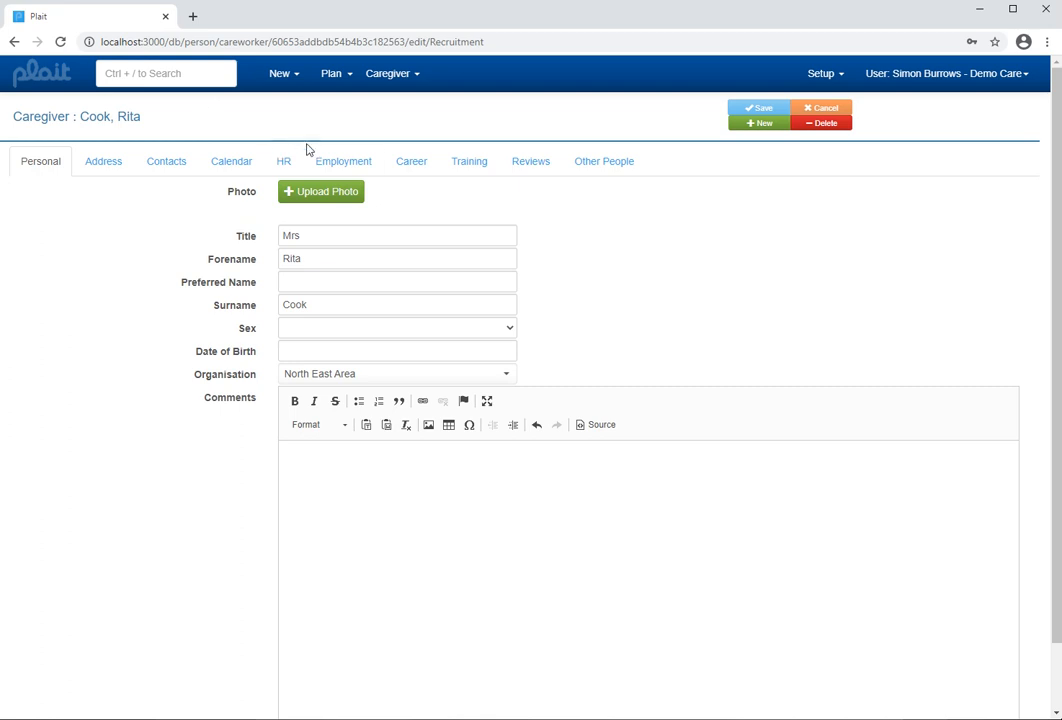
left_click(368, 176)
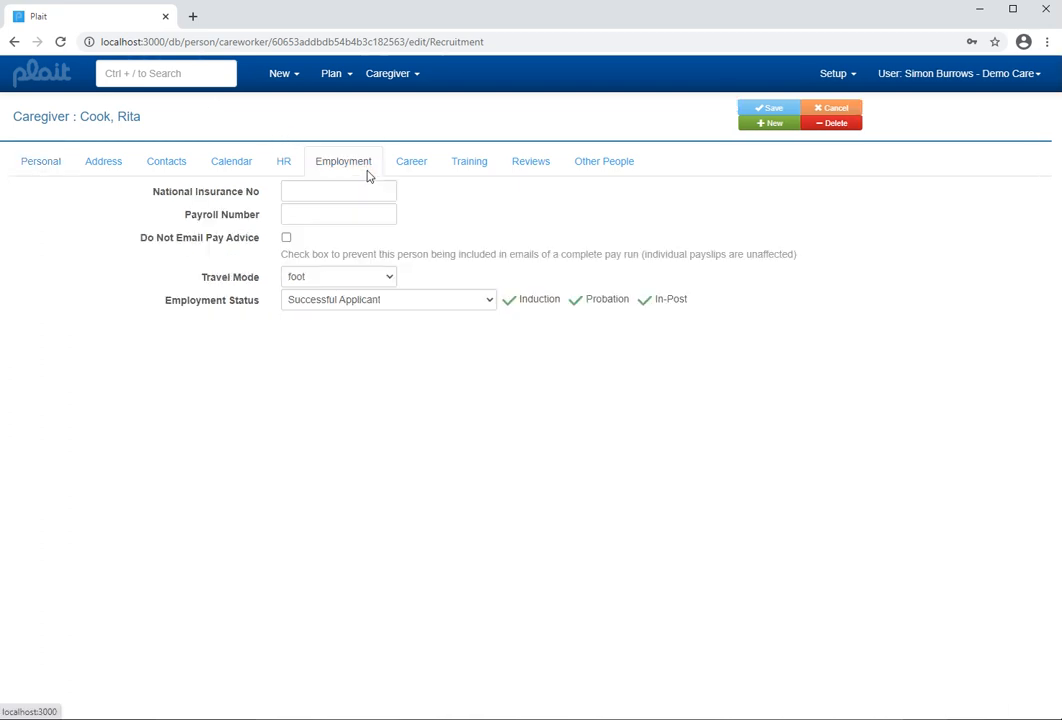
left_click(355, 308)
left_click(354, 349)
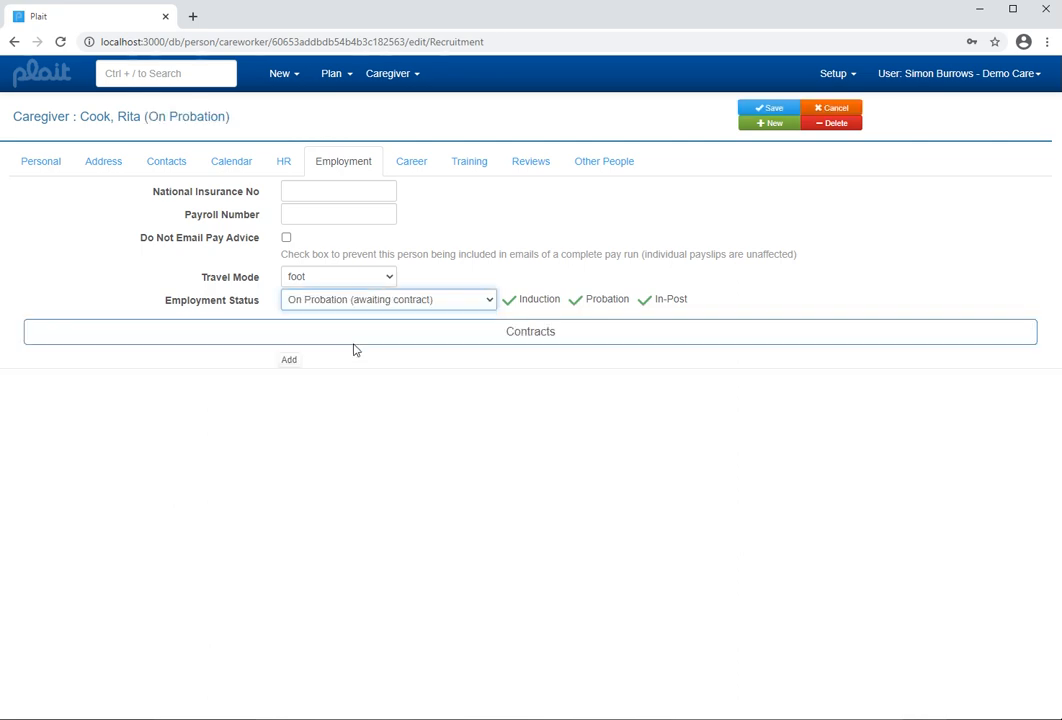
Add a contract described as "Probation" with grade Probation and start date 01/04/2021, and save the caregiver's record.
left_click(289, 359)
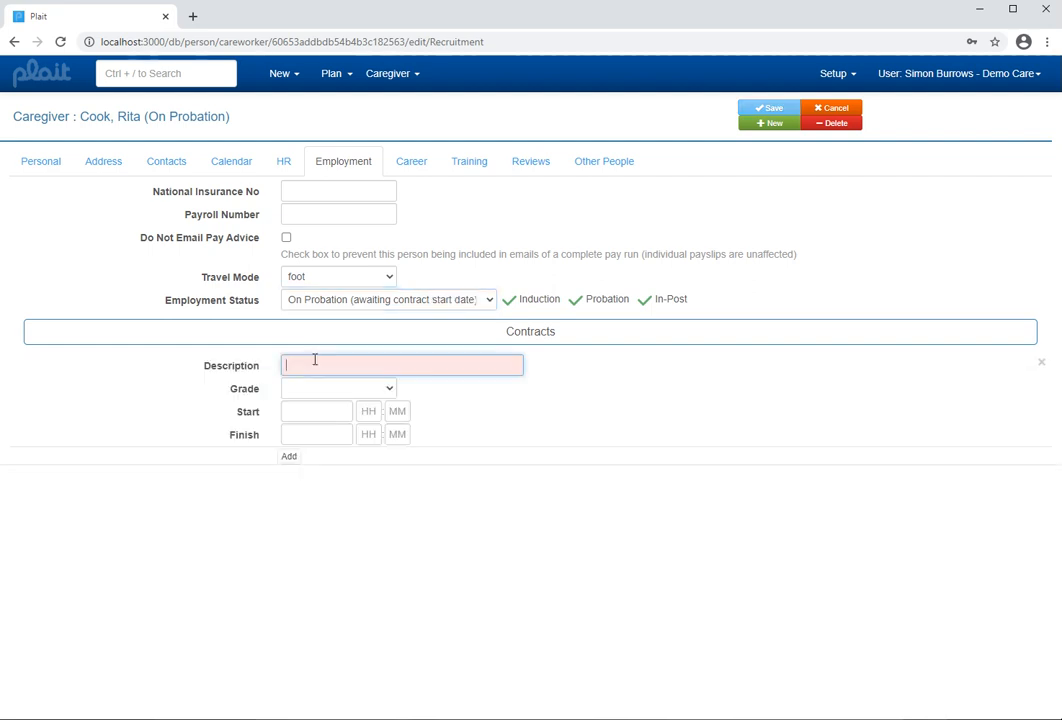
type("Probation")
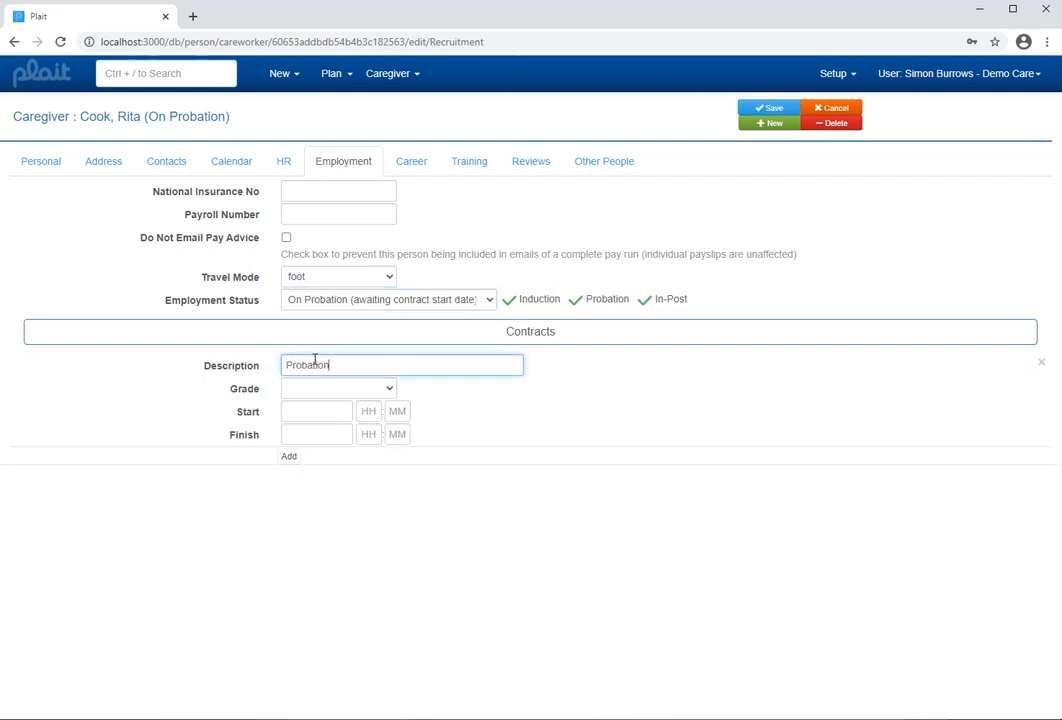
left_click(368, 388)
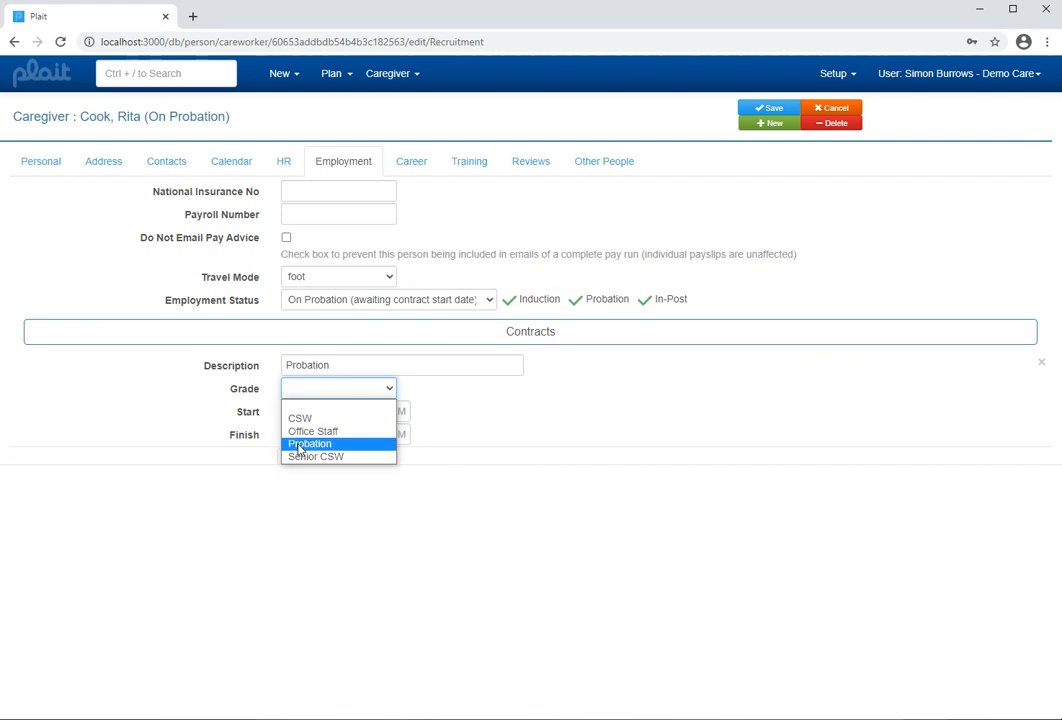
left_click(299, 449)
left_click(325, 413)
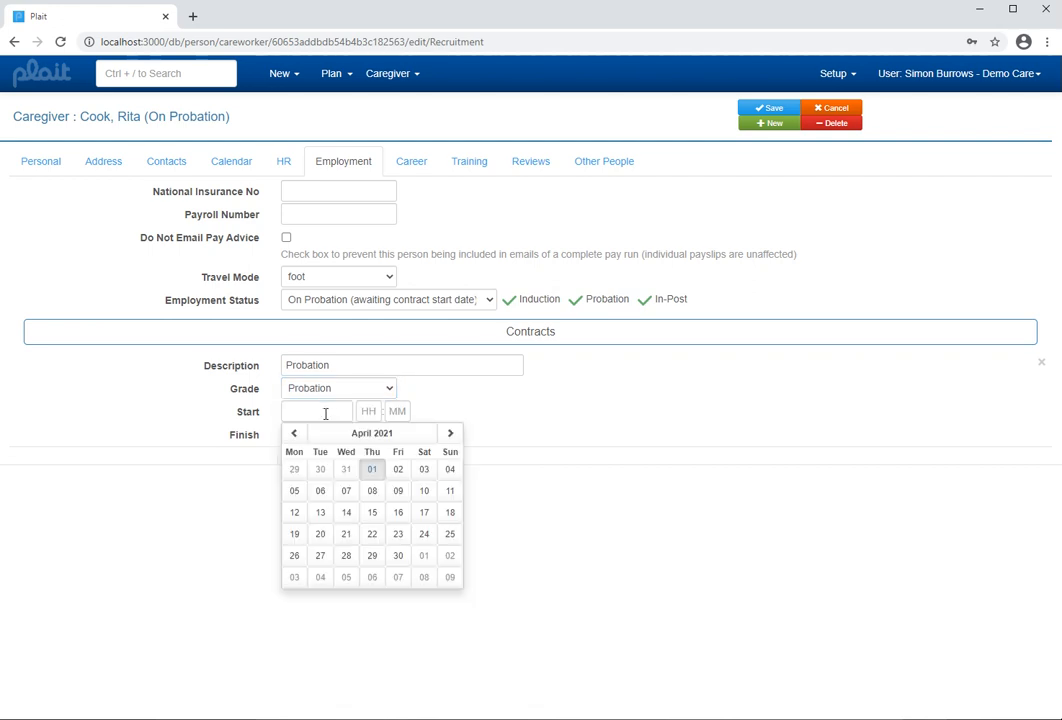
left_click(372, 470)
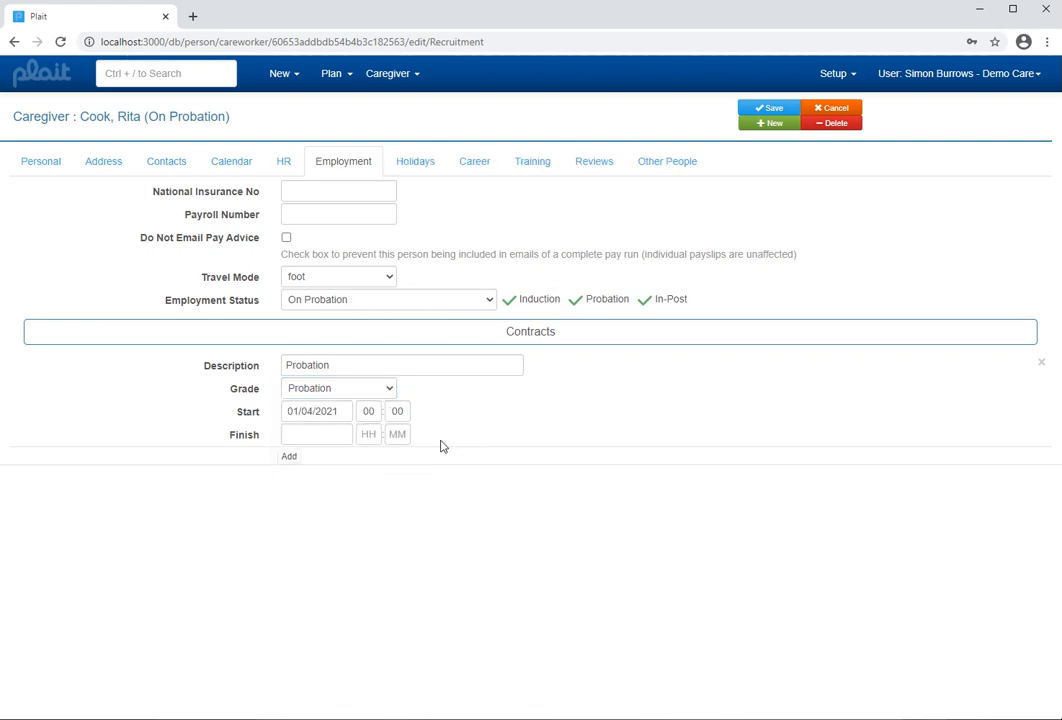
left_click(758, 110)
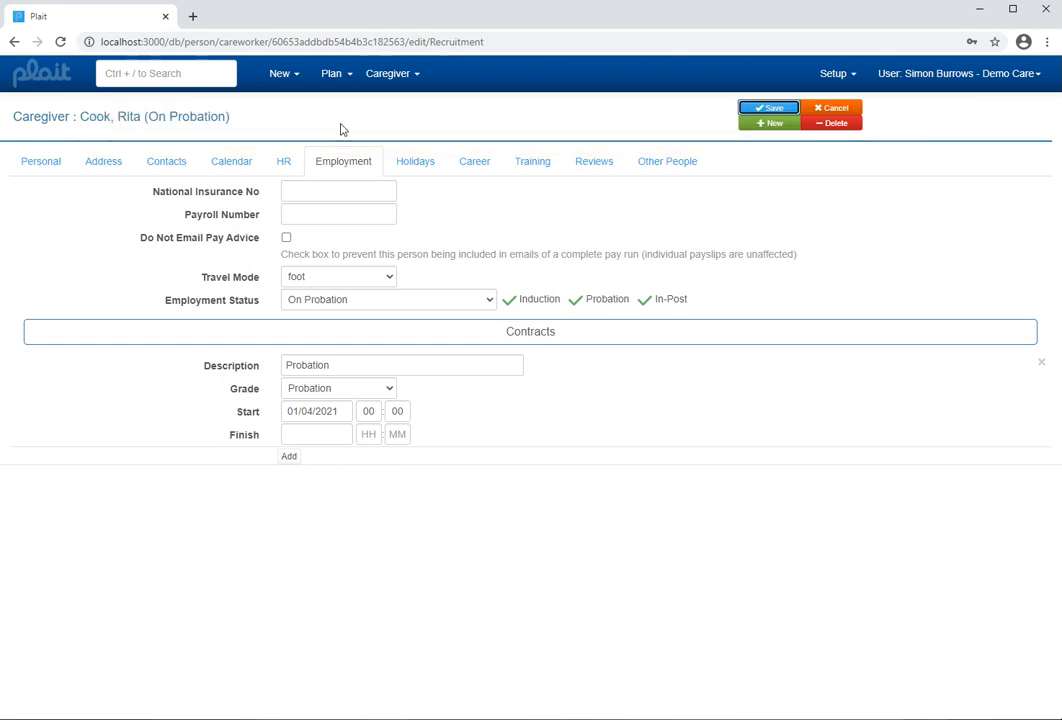
Check the Holiday Year Start on the caregiver's holiday details.
left_click(414, 163)
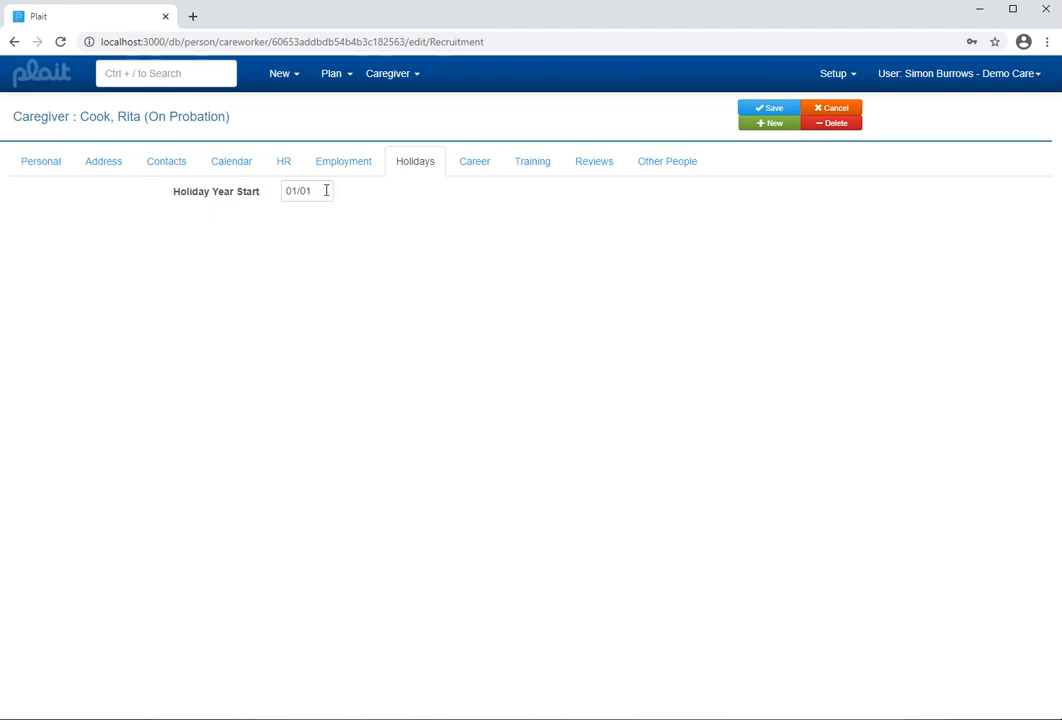
left_click_drag(312, 190, 280, 194)
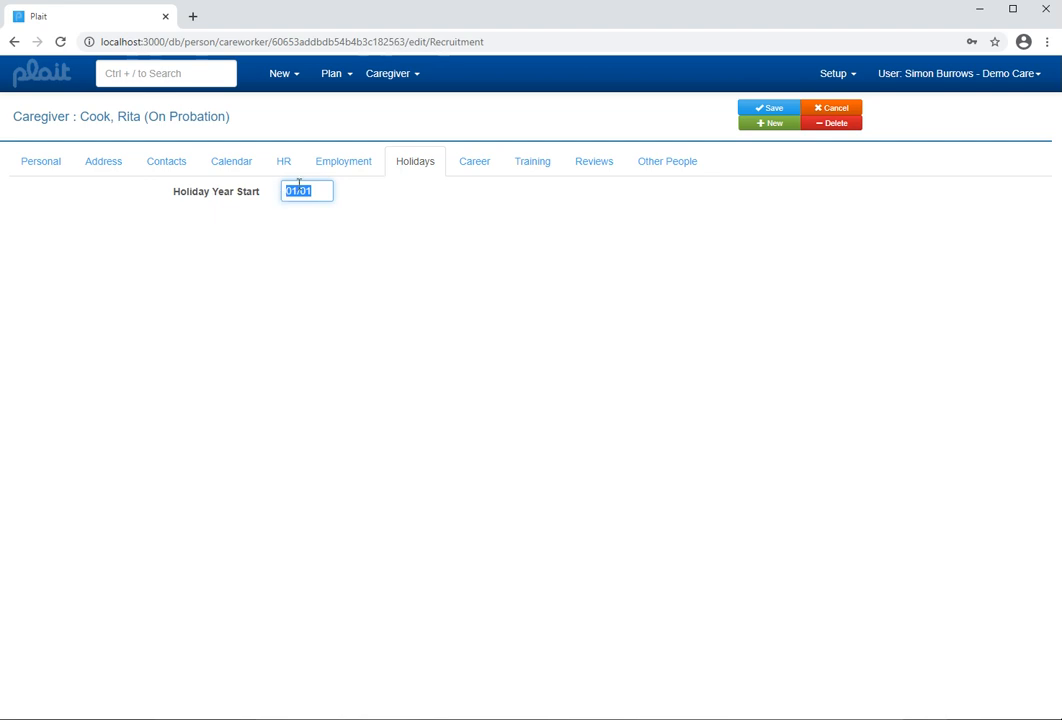
left_click(415, 196)
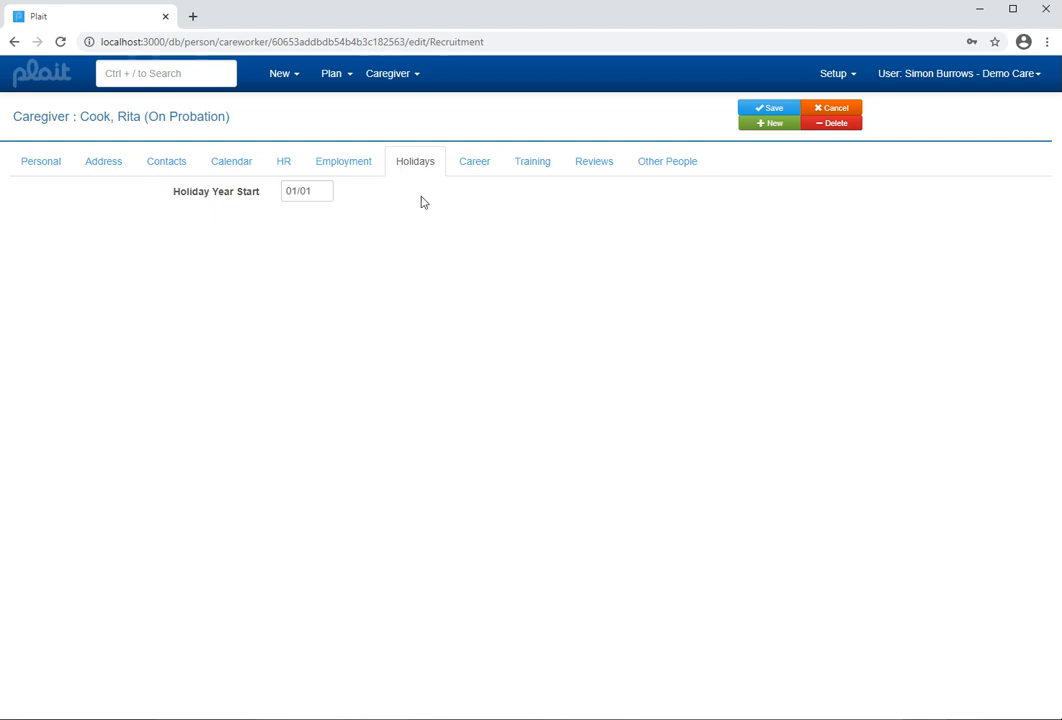
Save the new caregiver's record so that their annual leave is calculated.
left_click(775, 115)
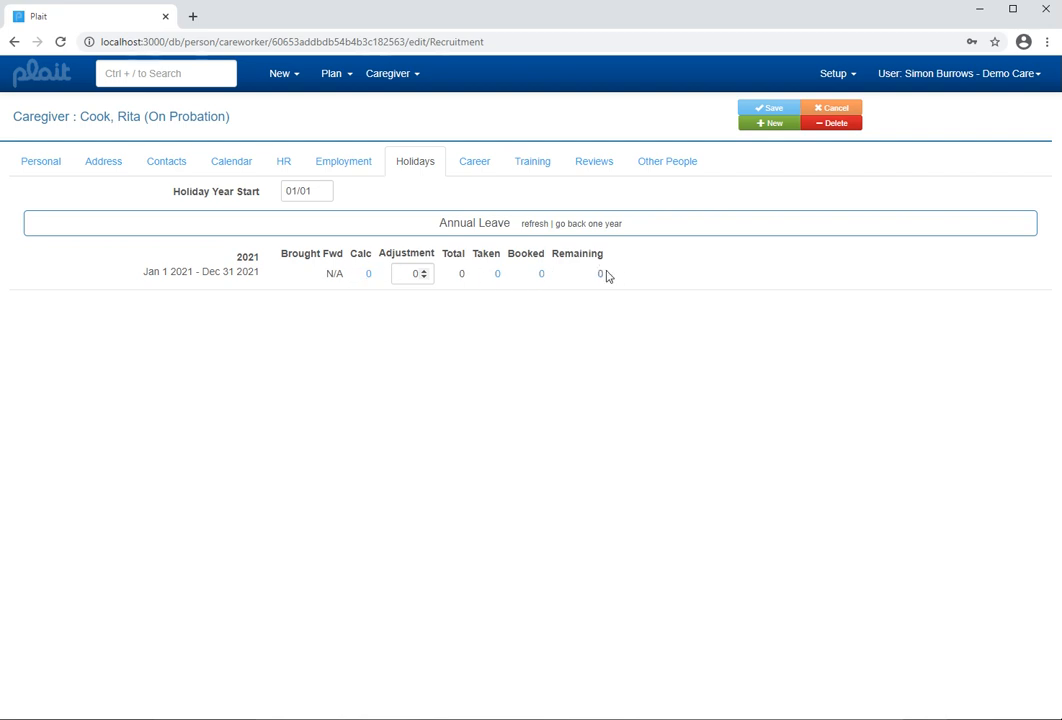
Find another caregiver's record by surname and compare their 2021 annual leave with their calendar week.
left_click(192, 78)
type("francis")
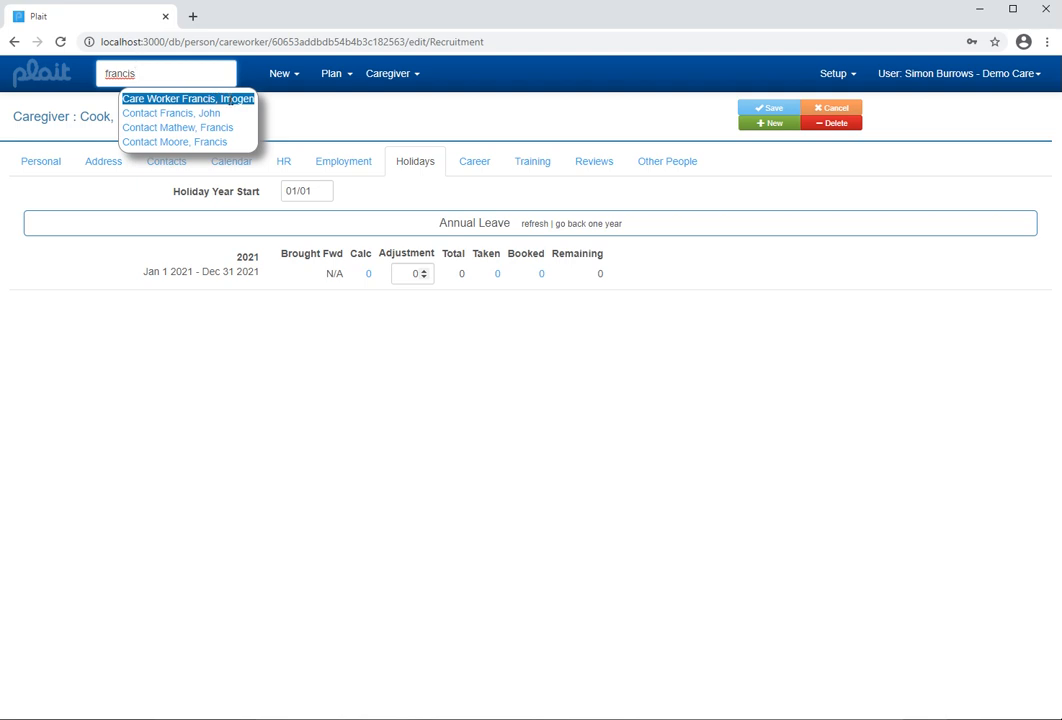
left_click(231, 104)
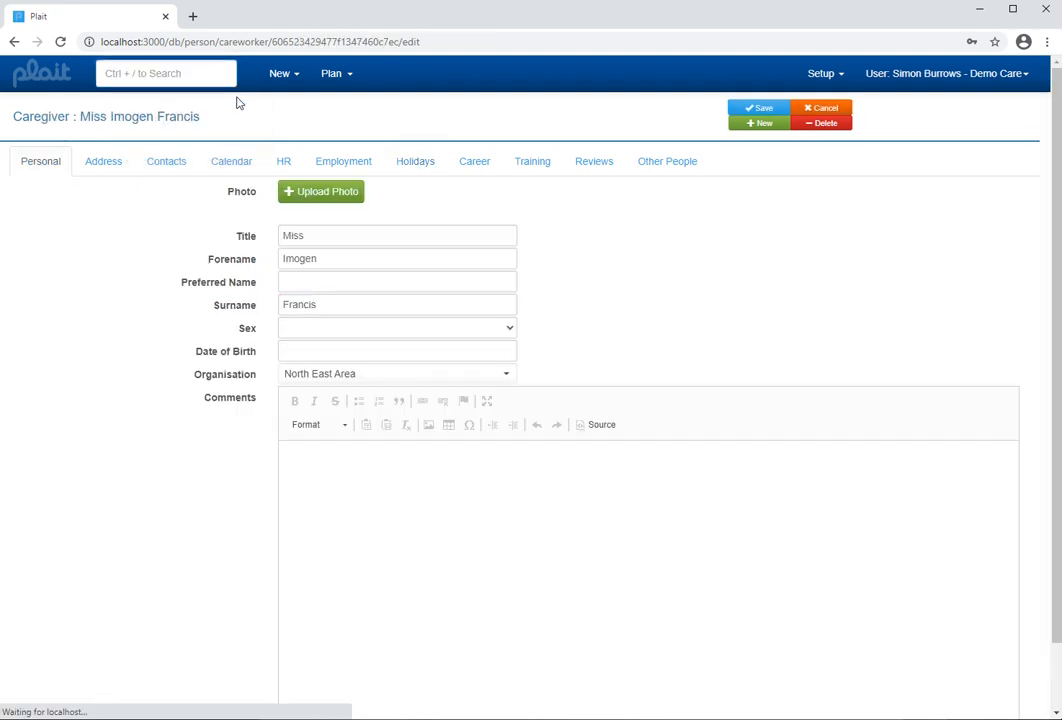
left_click(415, 168)
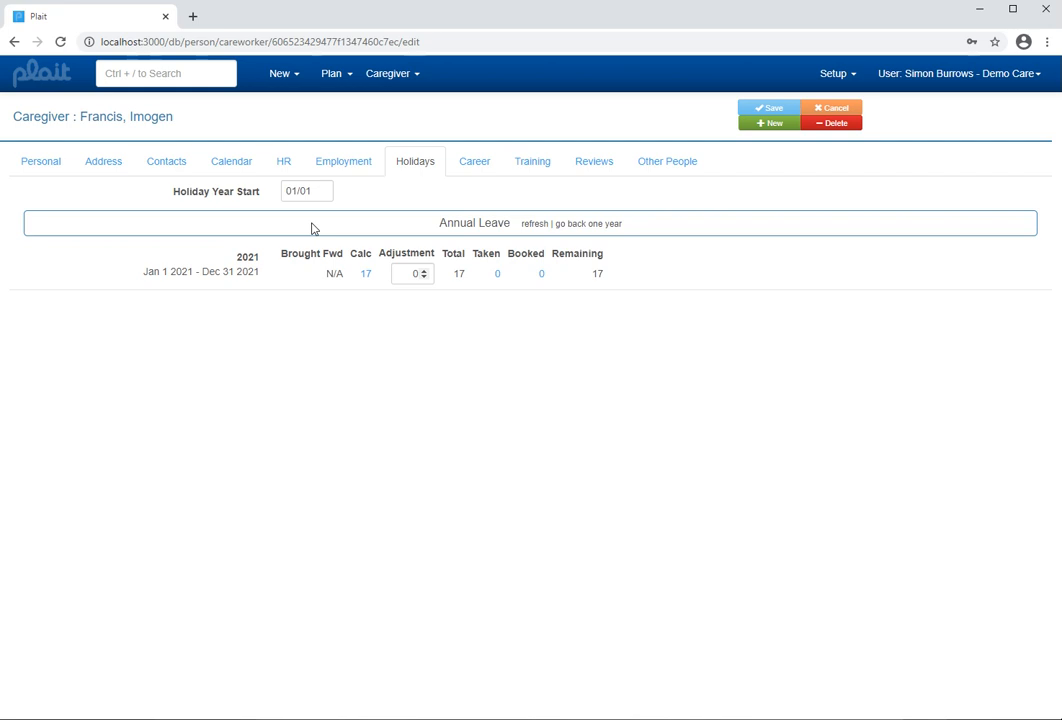
left_click(229, 166)
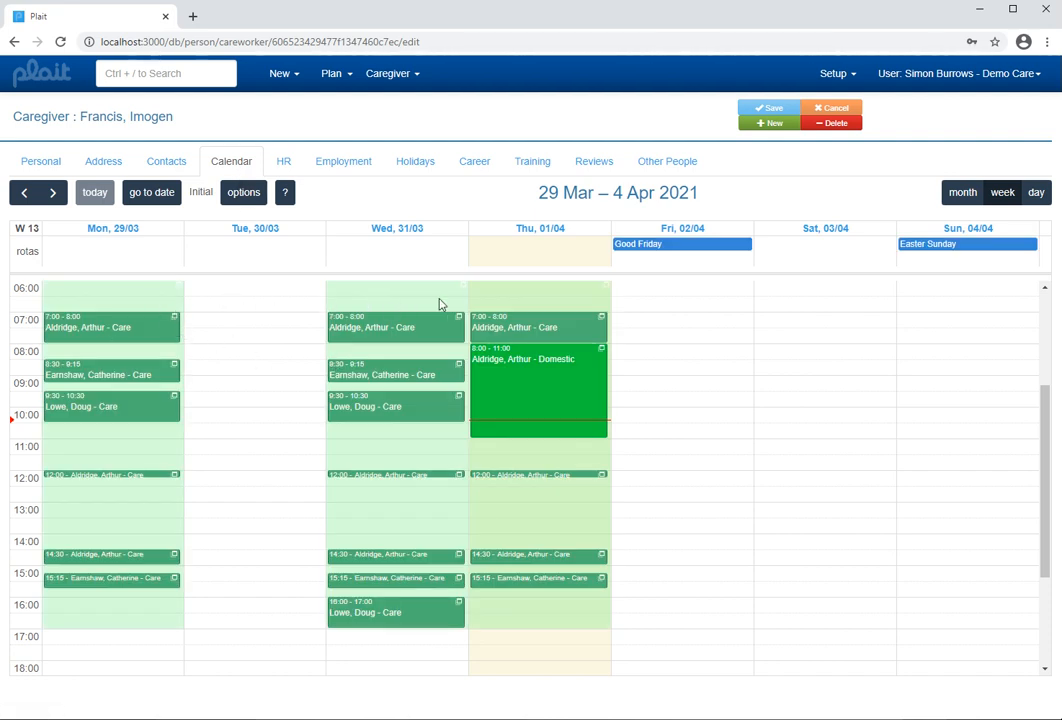
left_click(422, 163)
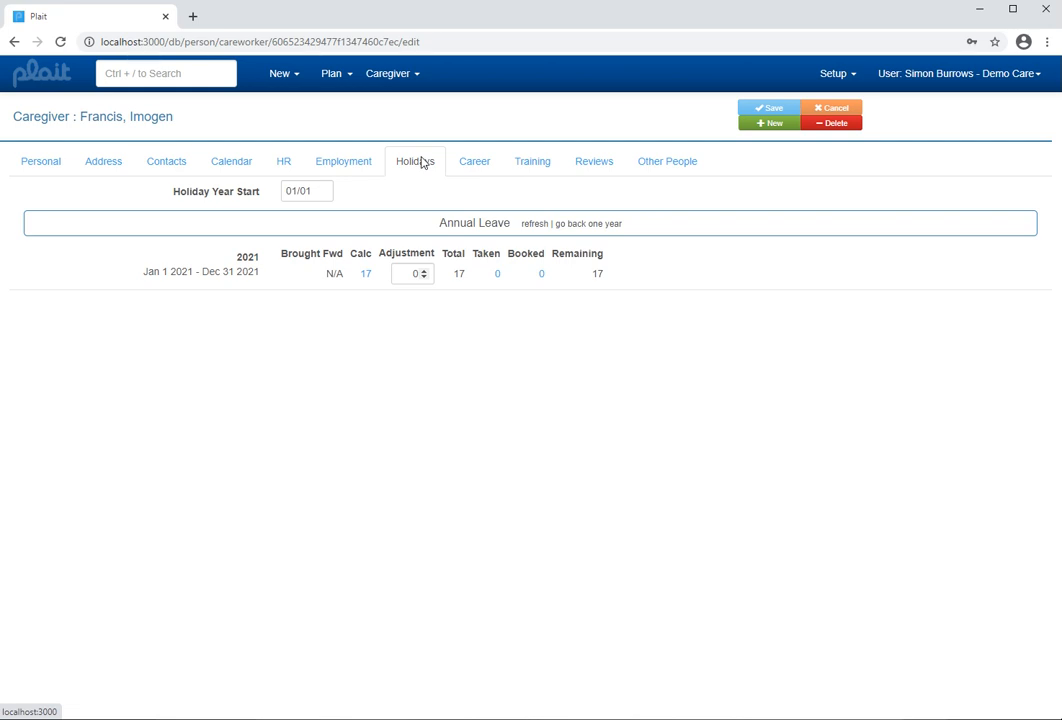
Open the 2021 entitlement calculation breakdown and read its help explanation.
left_click(366, 275)
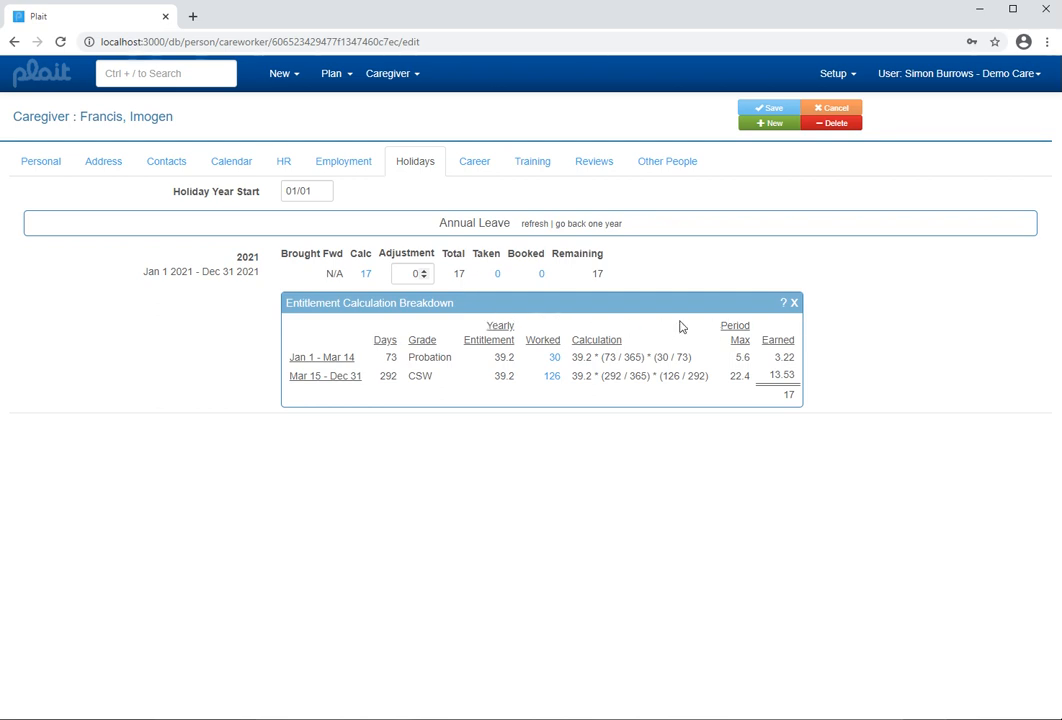
left_click(785, 303)
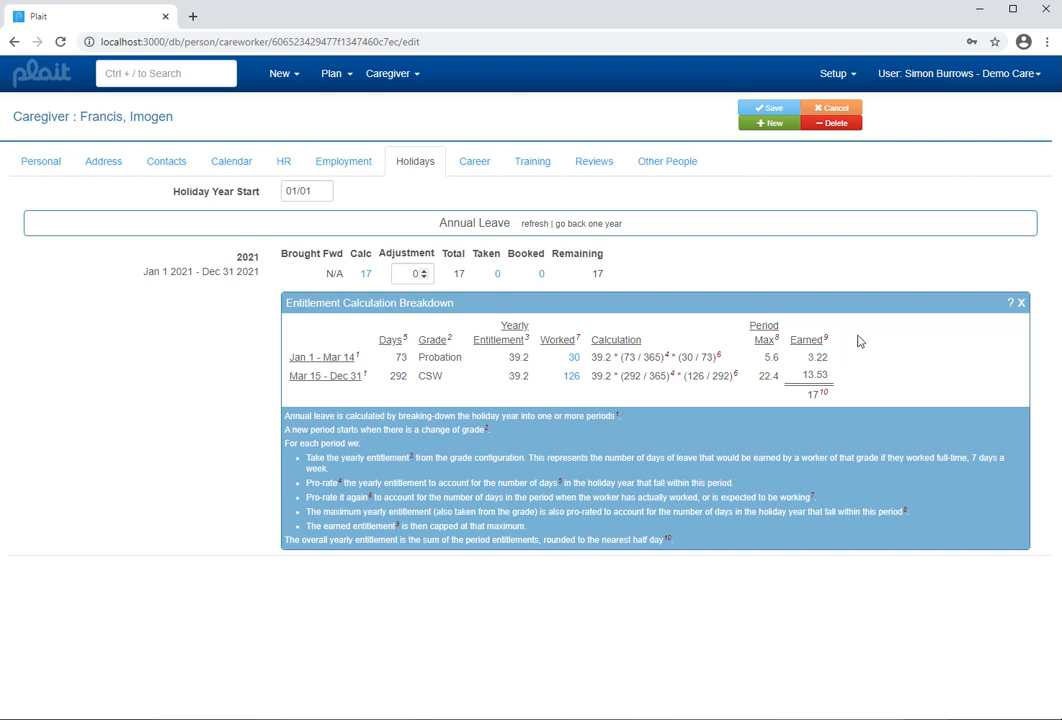
left_click(1011, 302)
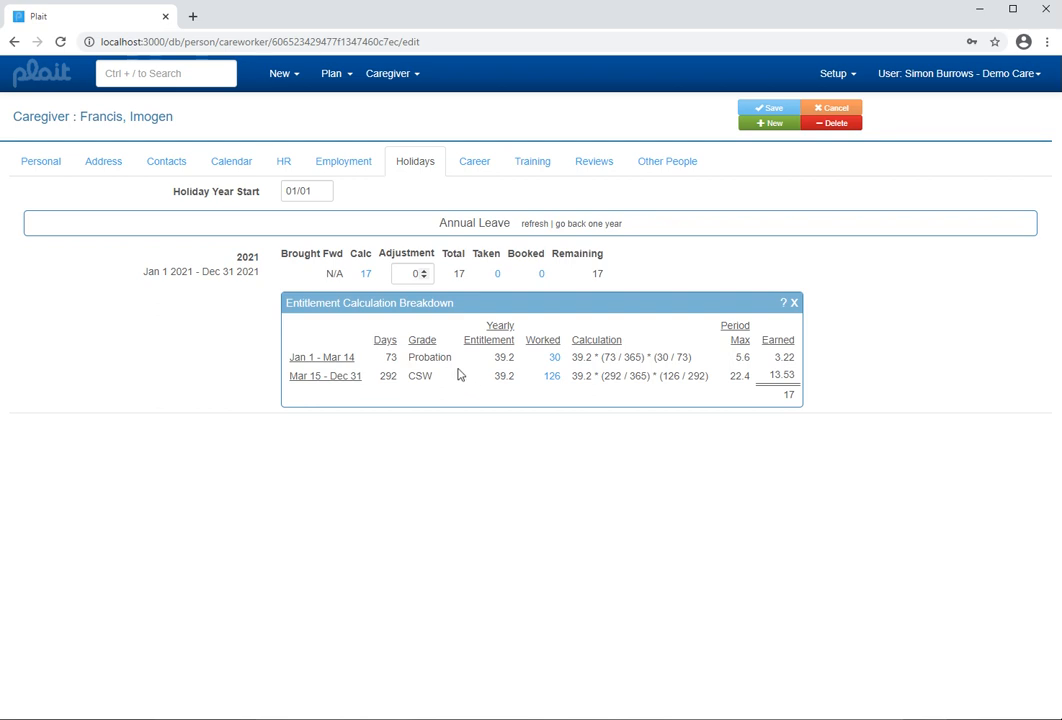
Examine the days and grades of both periods and the pro-rata calculation for Jan 1 - Mar 14.
double_click(391, 358)
double_click(422, 376)
double_click(388, 376)
double_click(420, 376)
double_click(391, 357)
left_click_drag(603, 358, 643, 358)
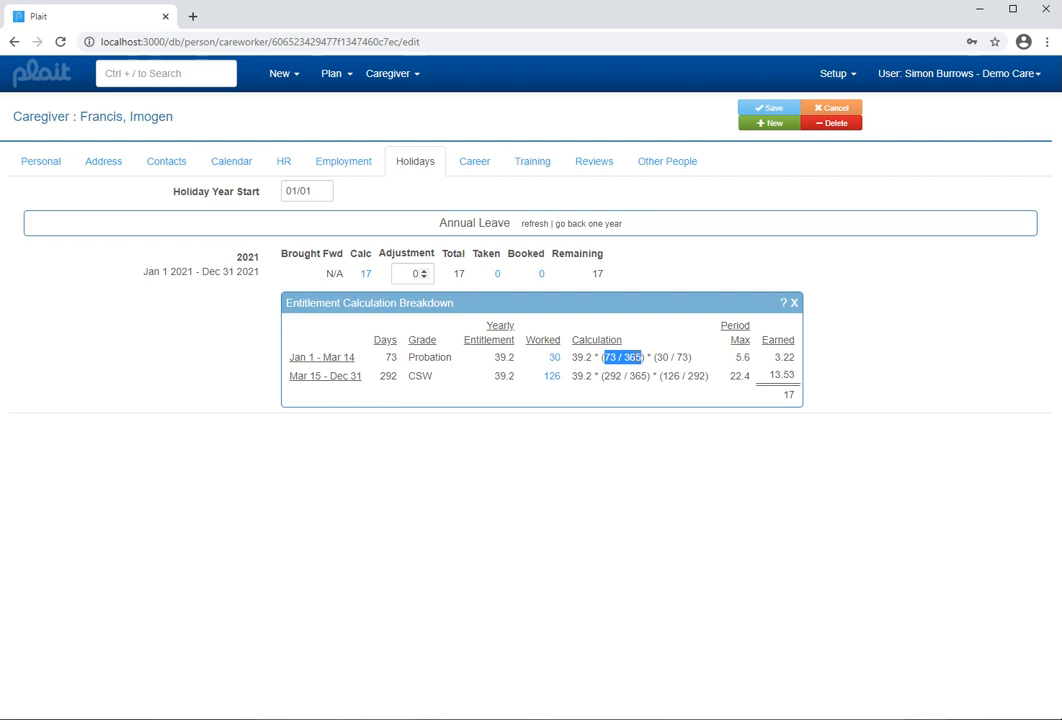
double_click(660, 357)
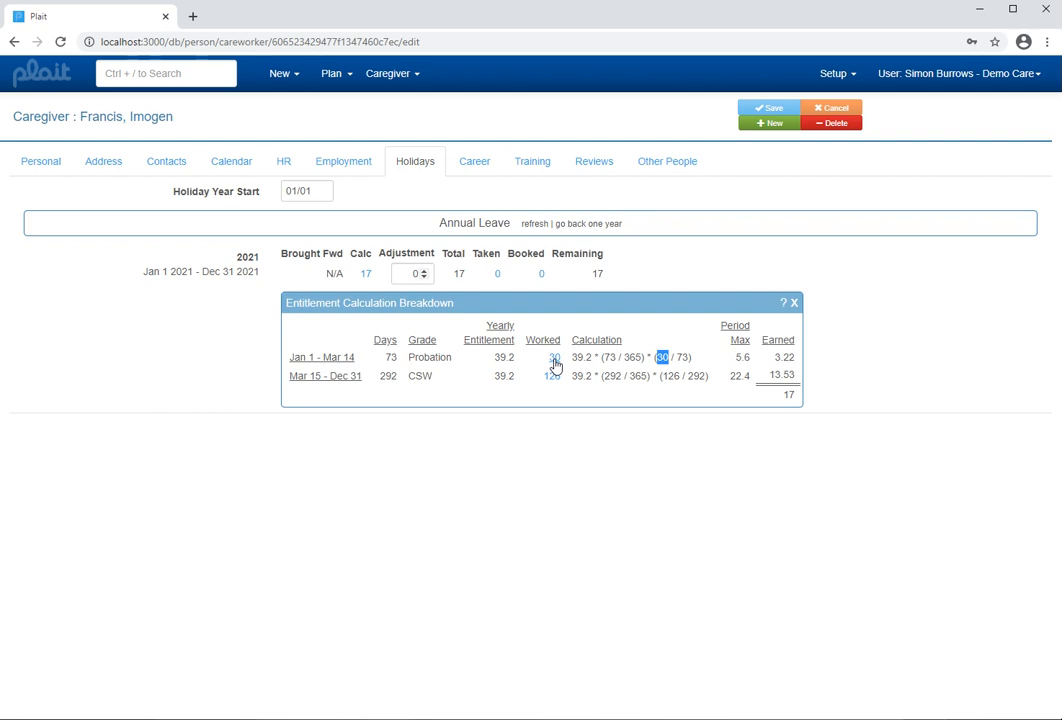
Compare the yearly entitlement, period maximum and earned leave for both periods, including the overall earned total.
double_click(497, 358)
double_click(780, 357)
double_click(740, 357)
left_click_drag(779, 356, 792, 355)
double_click(388, 376)
double_click(771, 374)
double_click(740, 375)
double_click(789, 393)
Review the list of worked days for the Jan 1 - Mar 14 Probation period.
left_click(554, 361)
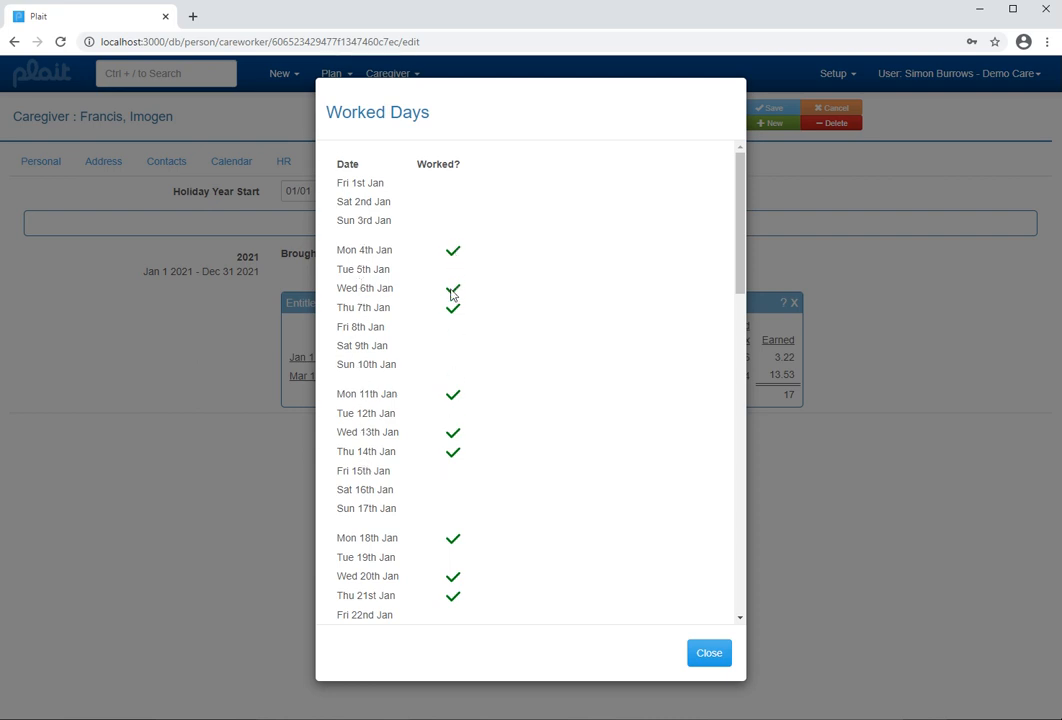
left_click_drag(741, 182, 610, 565)
left_click(706, 655)
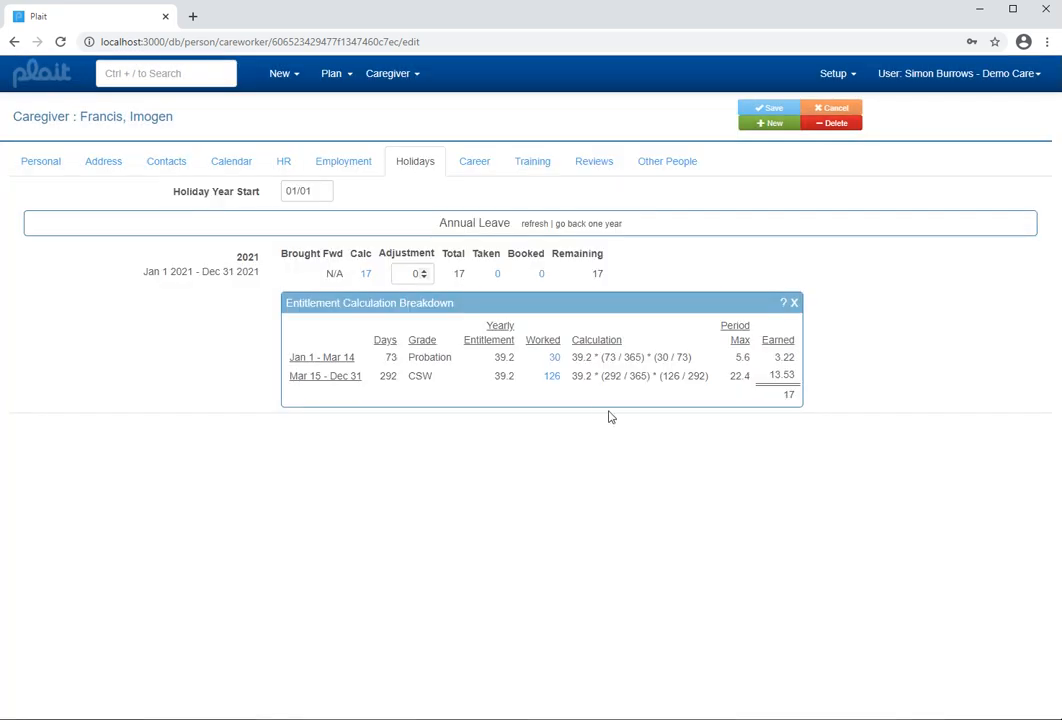
Compare the caregiver's working pattern in the calendar with their holiday entitlement breakdown.
left_click(232, 163)
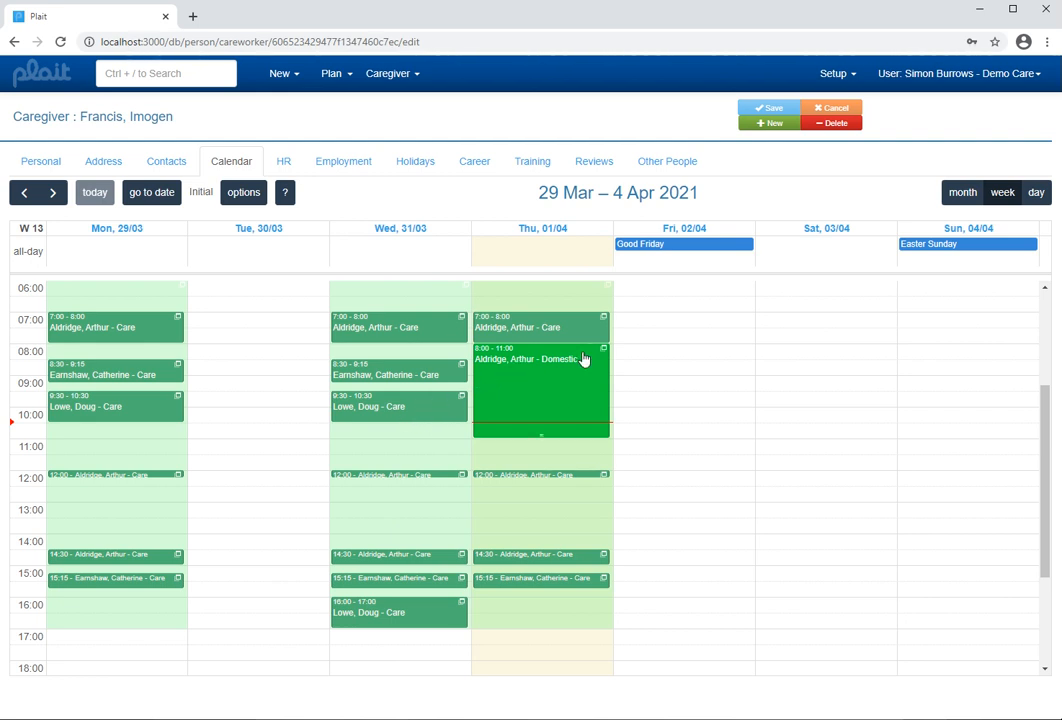
left_click(410, 166)
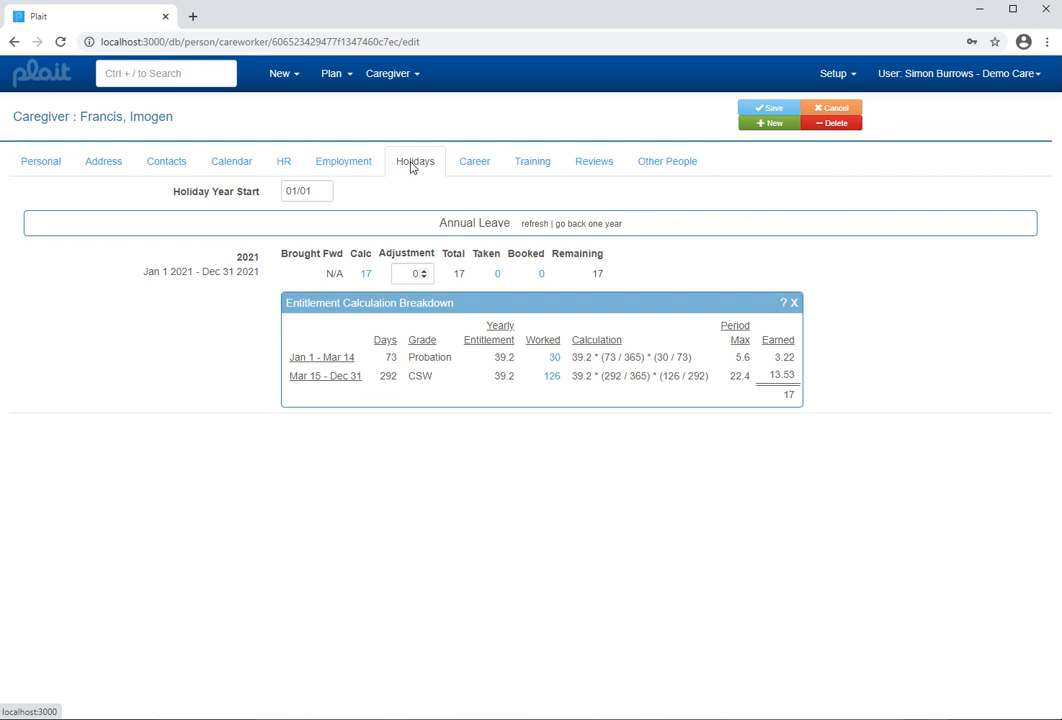
left_click(222, 163)
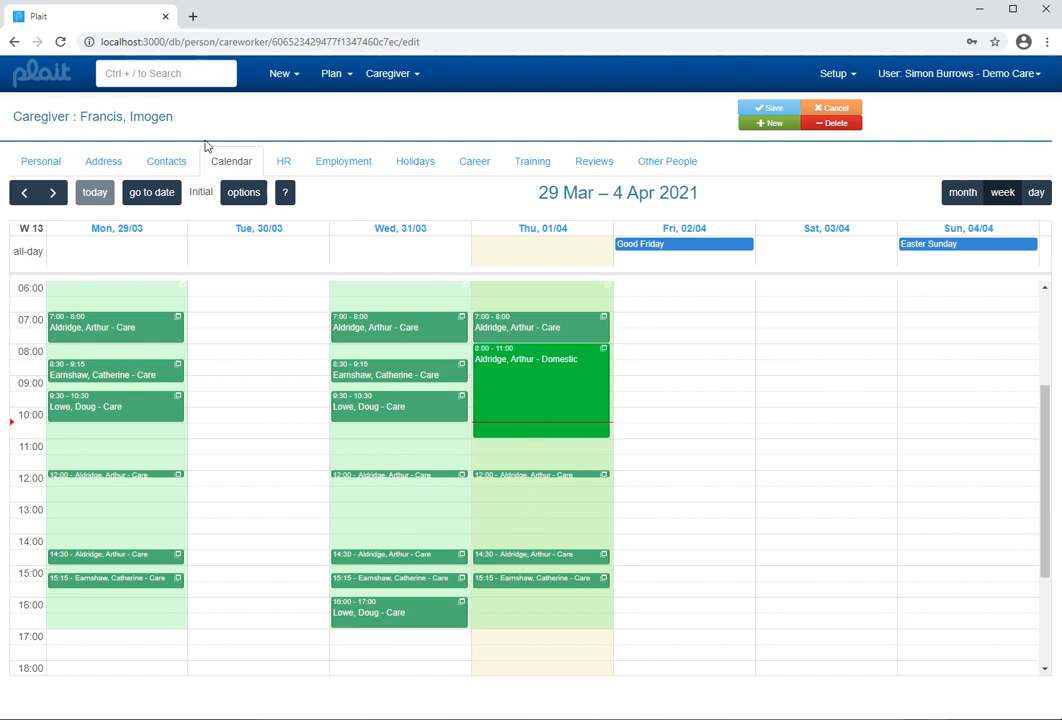
Find the next caregiver's record by surname and open their calendar.
left_click(202, 76)
type("f")
type("eyn")
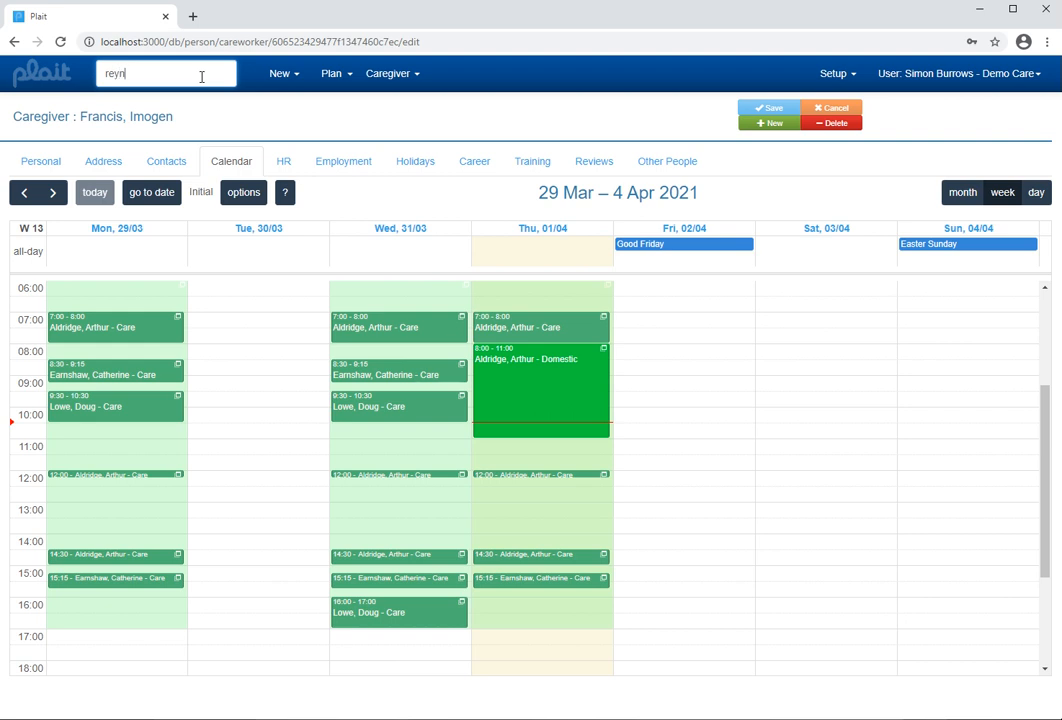
type("olds")
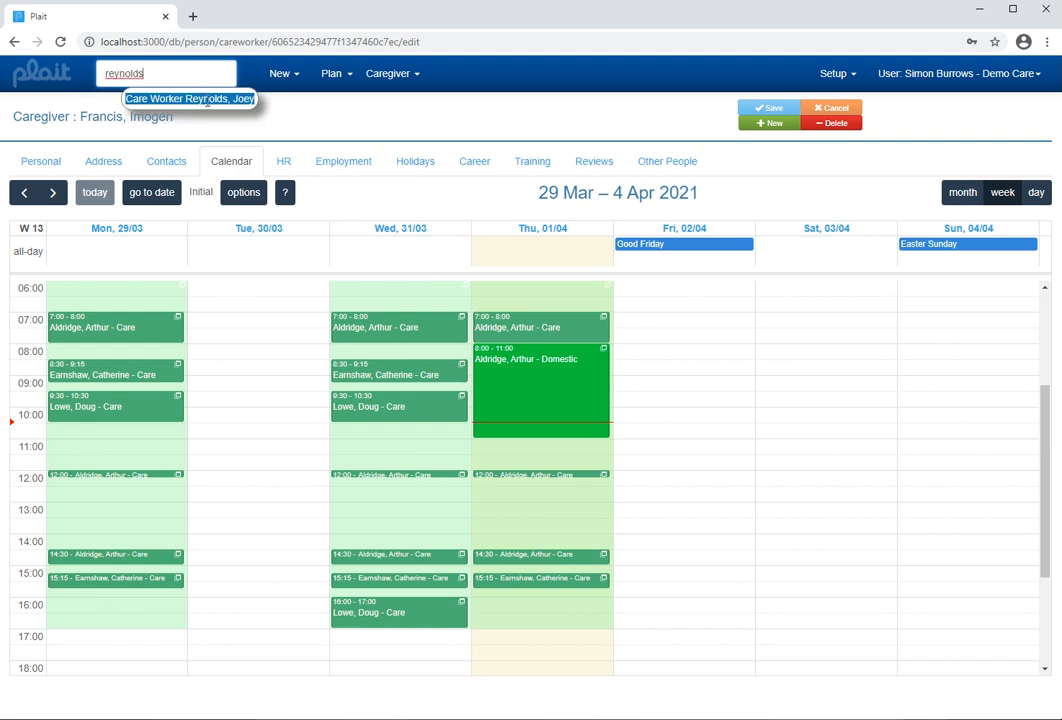
left_click(190, 98)
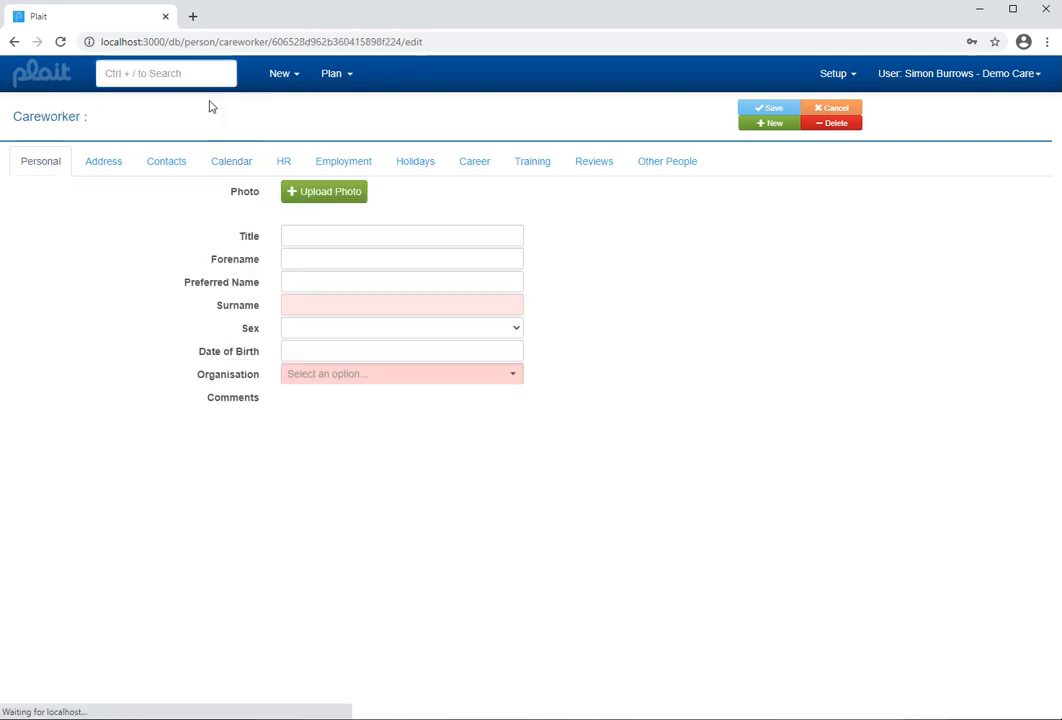
left_click(242, 167)
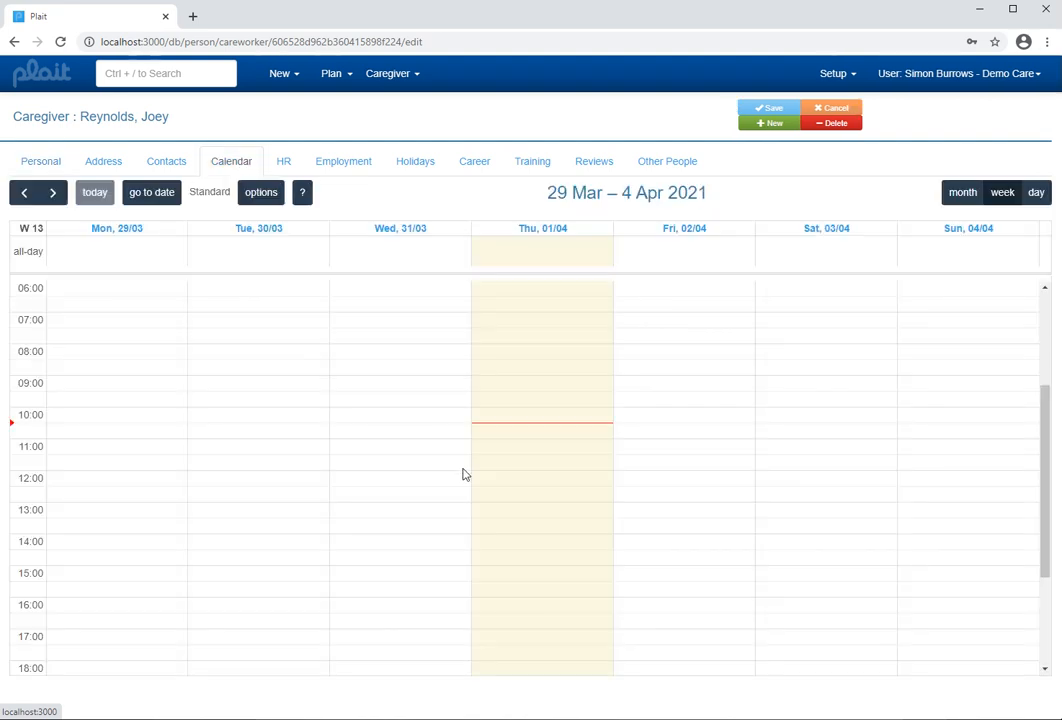
Examine the Care, Domestic and Sleep In visits across the week of 29 Mar – 4 Apr 2021.
scroll(165, 333, "down", 3)
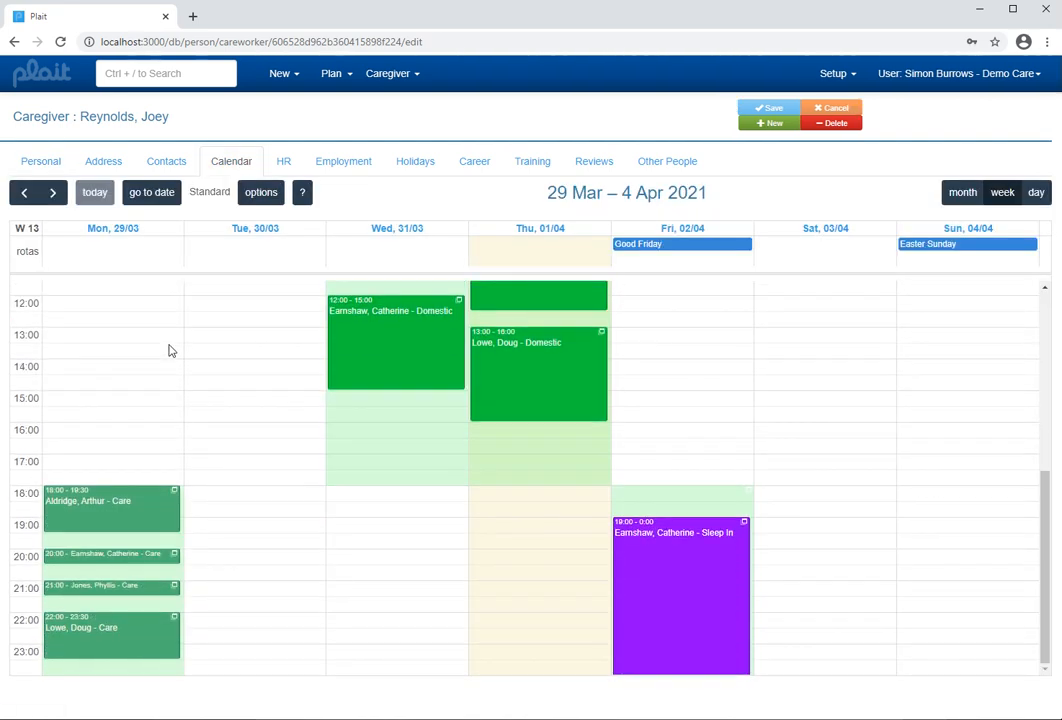
scroll(168, 351, "up", 6)
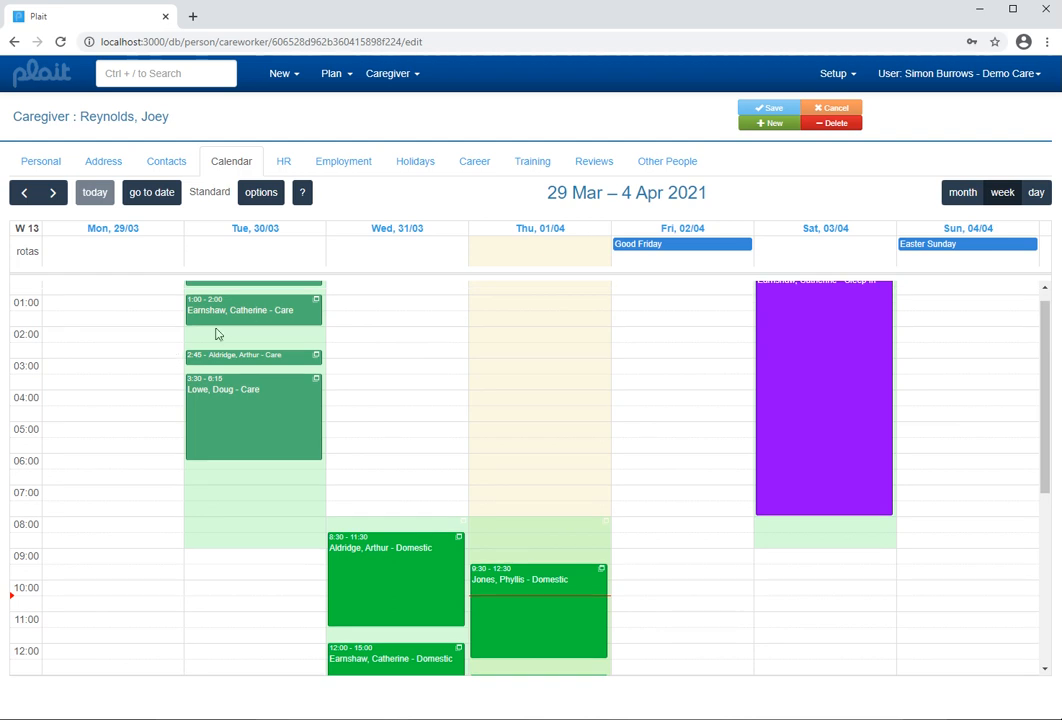
scroll(384, 391, "down", 2)
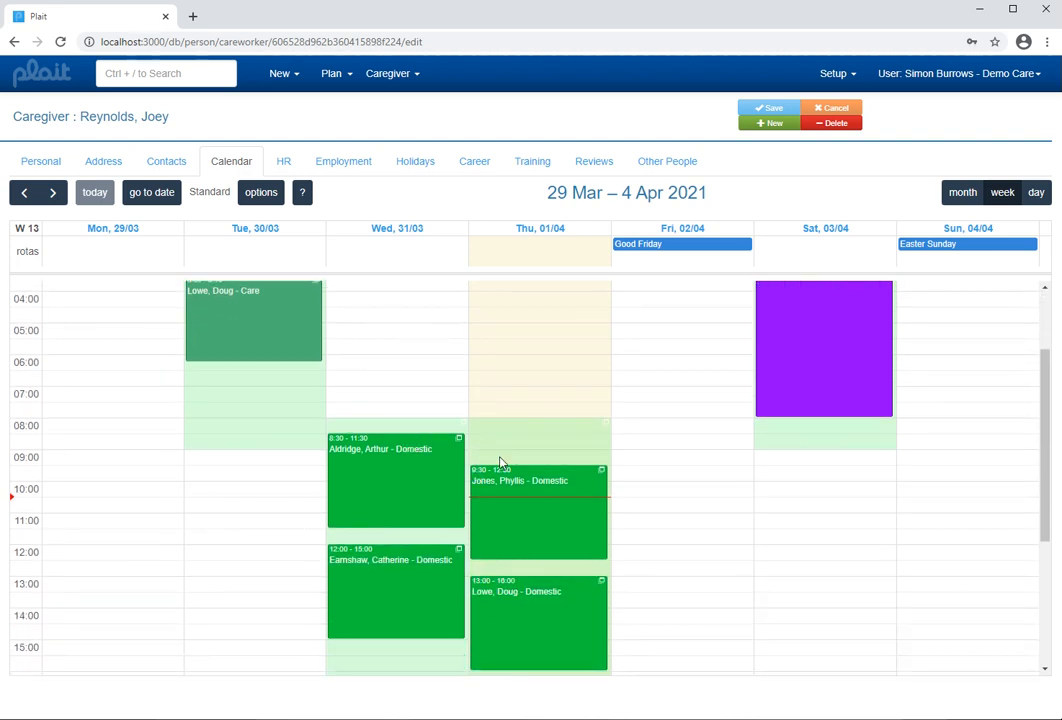
scroll(704, 378, "down", 4)
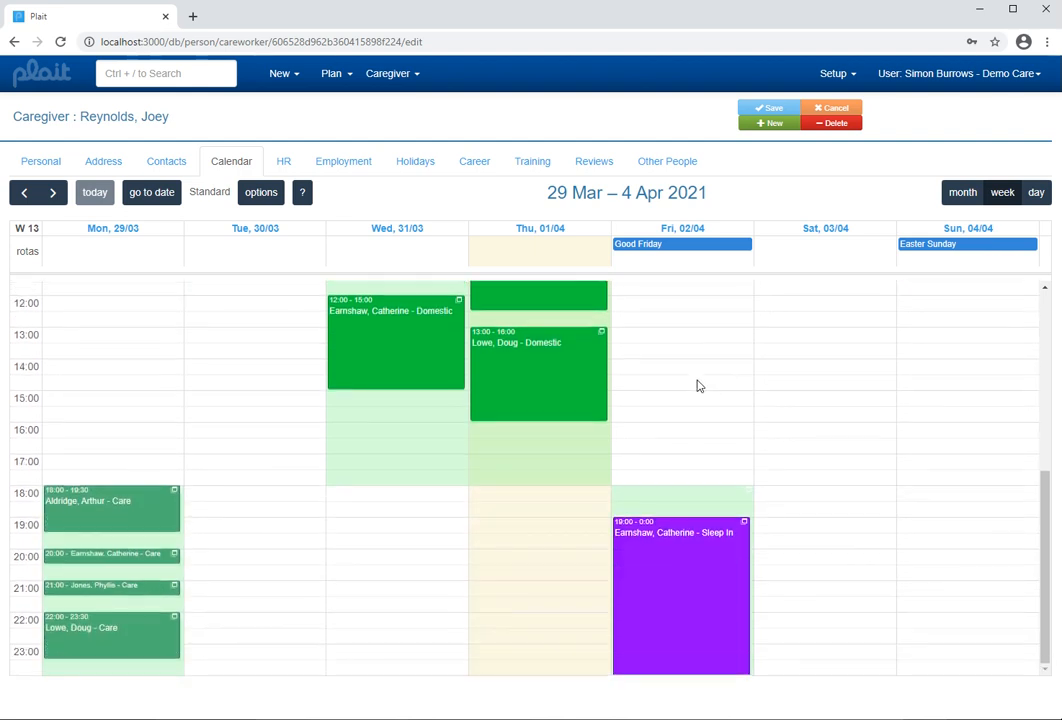
scroll(704, 391, "up", 6)
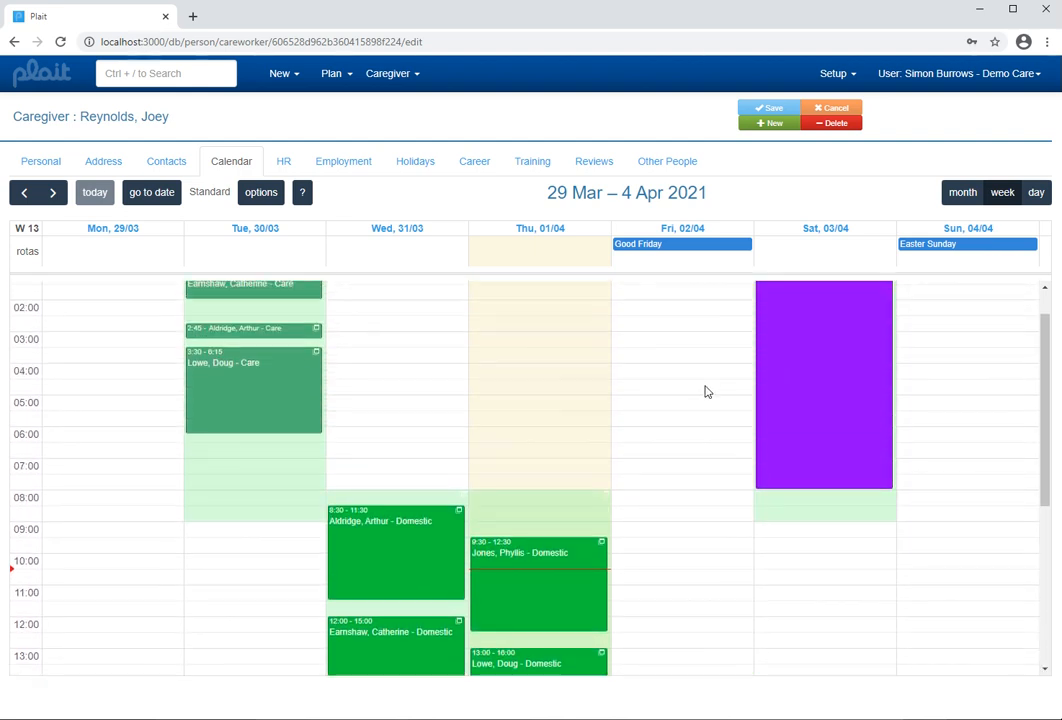
scroll(704, 393, "up", 1)
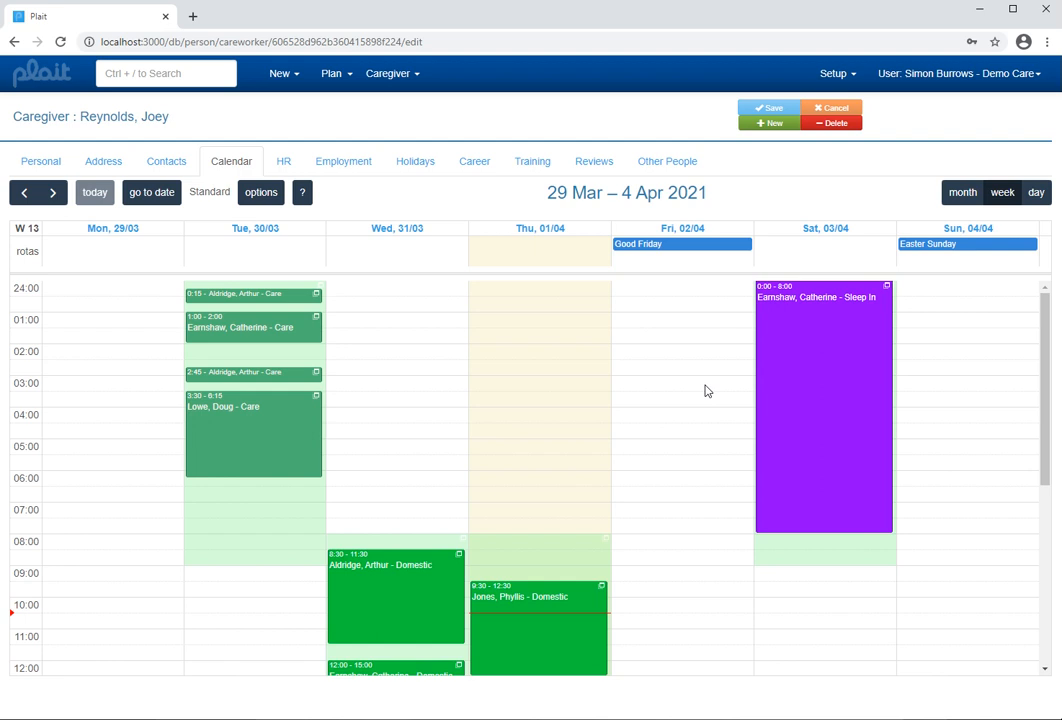
Open this caregiver's 2021 entitlement breakdown and examine how day and night shifts count in the Worked Days list.
left_click(427, 172)
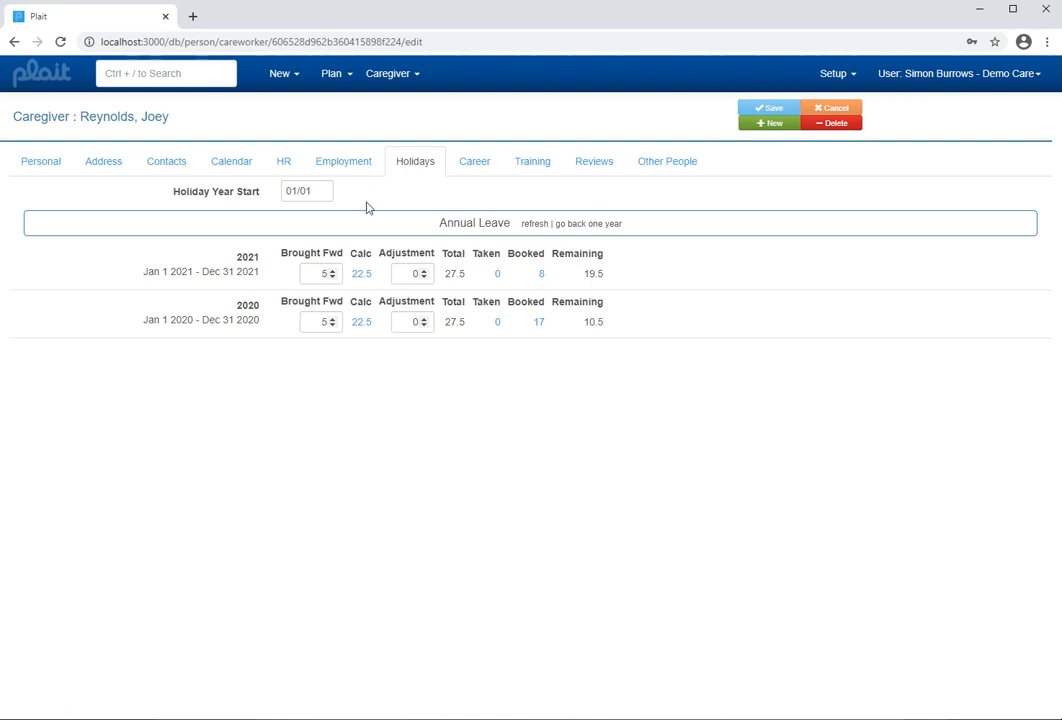
left_click(361, 275)
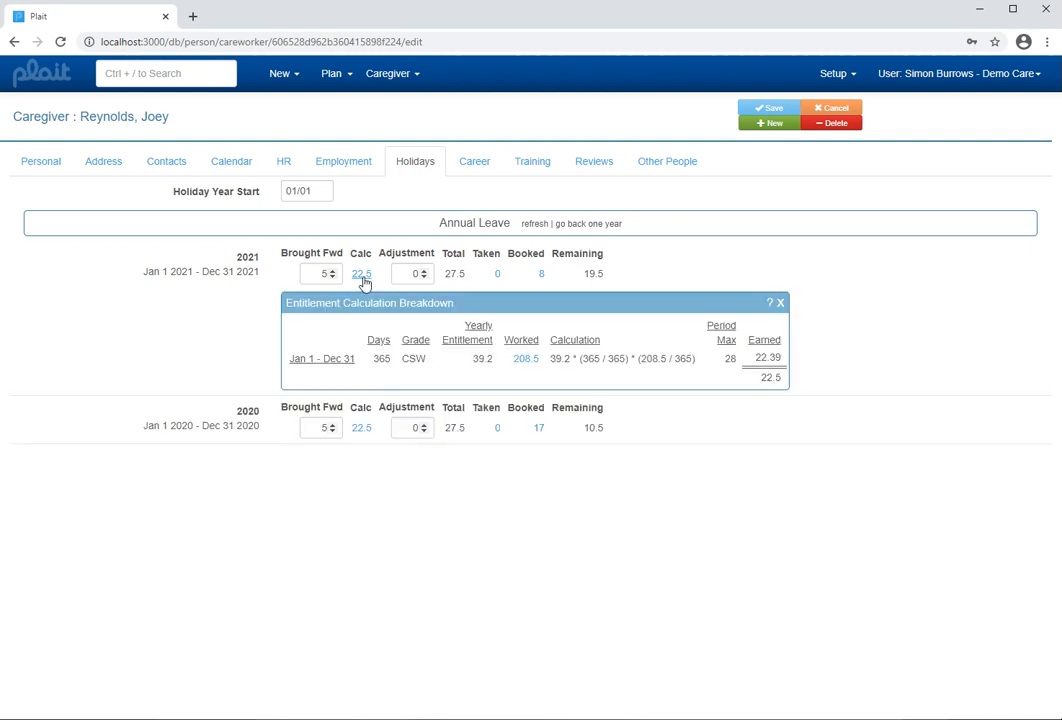
left_click(527, 359)
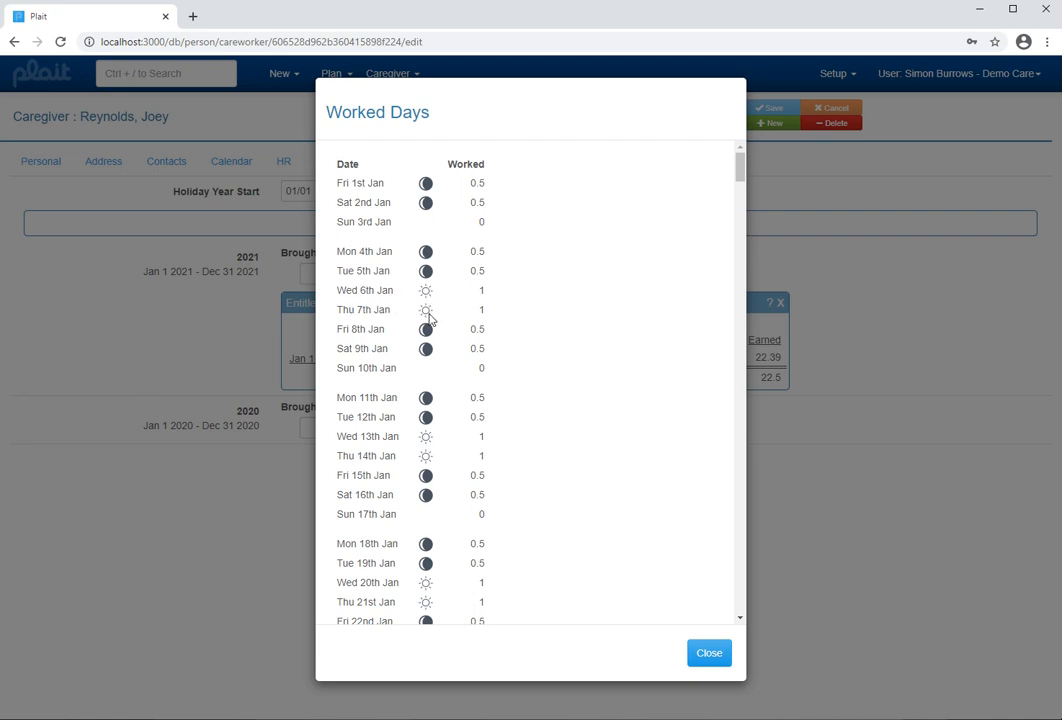
double_click(476, 183)
double_click(475, 202)
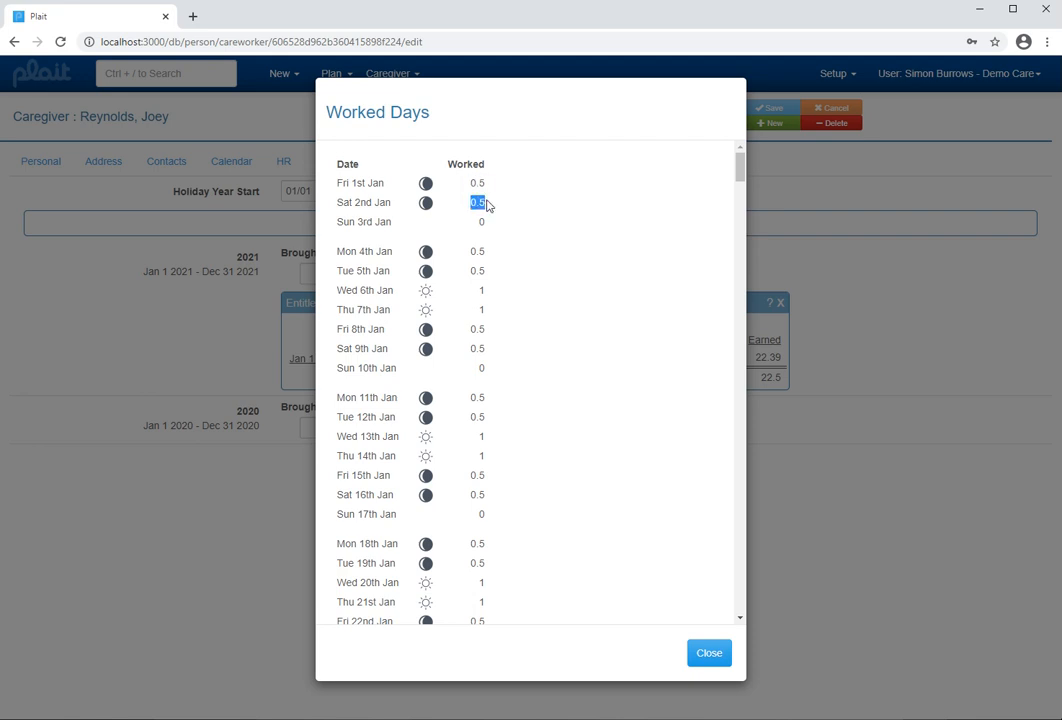
double_click(481, 290)
left_click(705, 653)
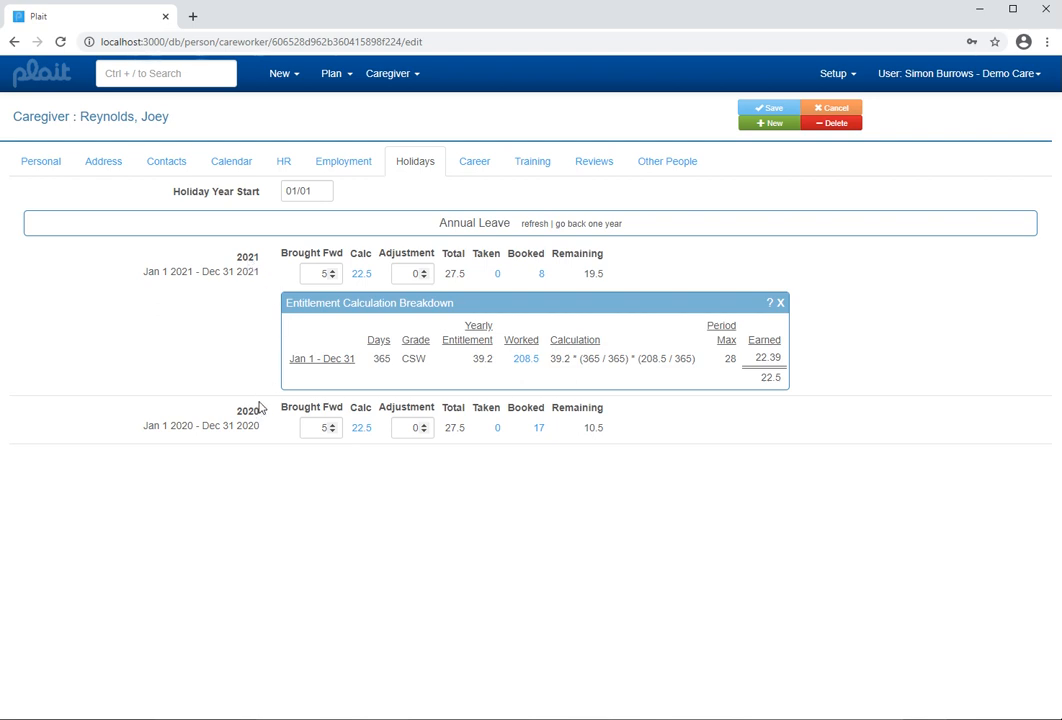
Check the grades and dates of the caregiver's employment contracts, and return to their holiday details.
left_click(341, 166)
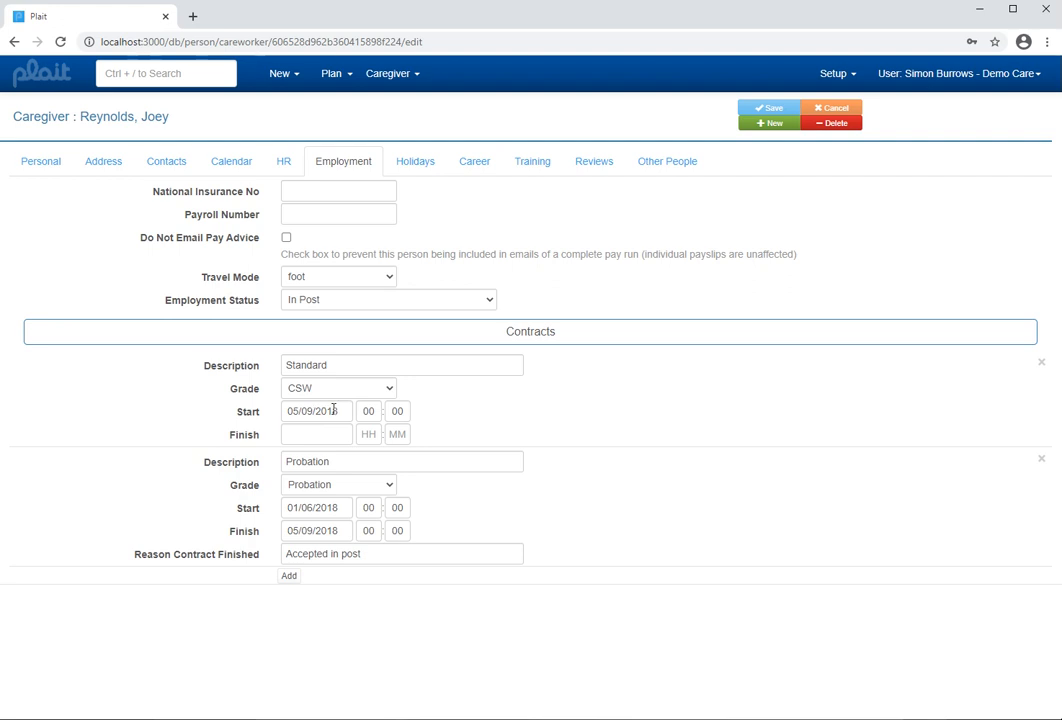
left_click(425, 168)
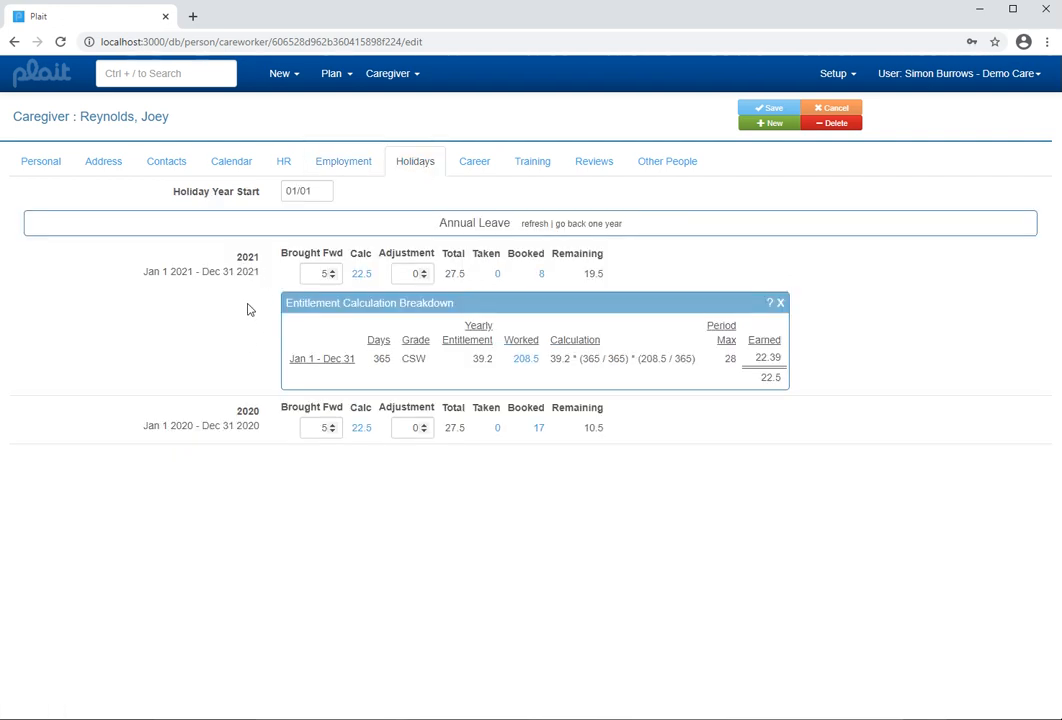
Close the 2021 breakdown and extend the annual leave list back through 2019 to 2018.
left_click(780, 303)
left_click(603, 226)
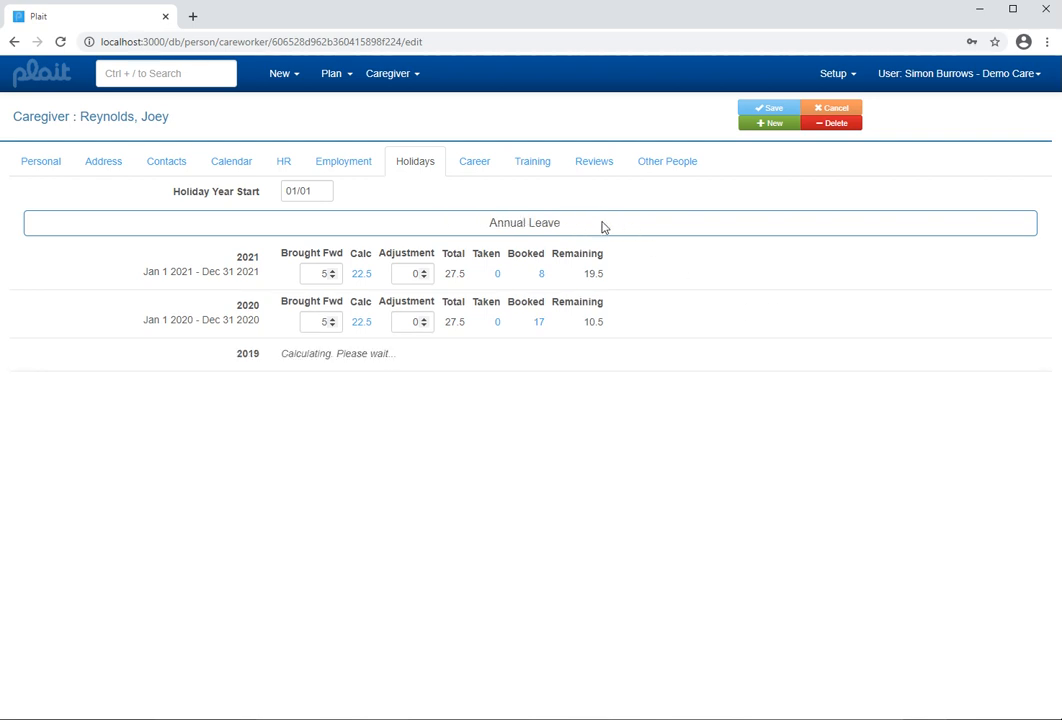
left_click(603, 225)
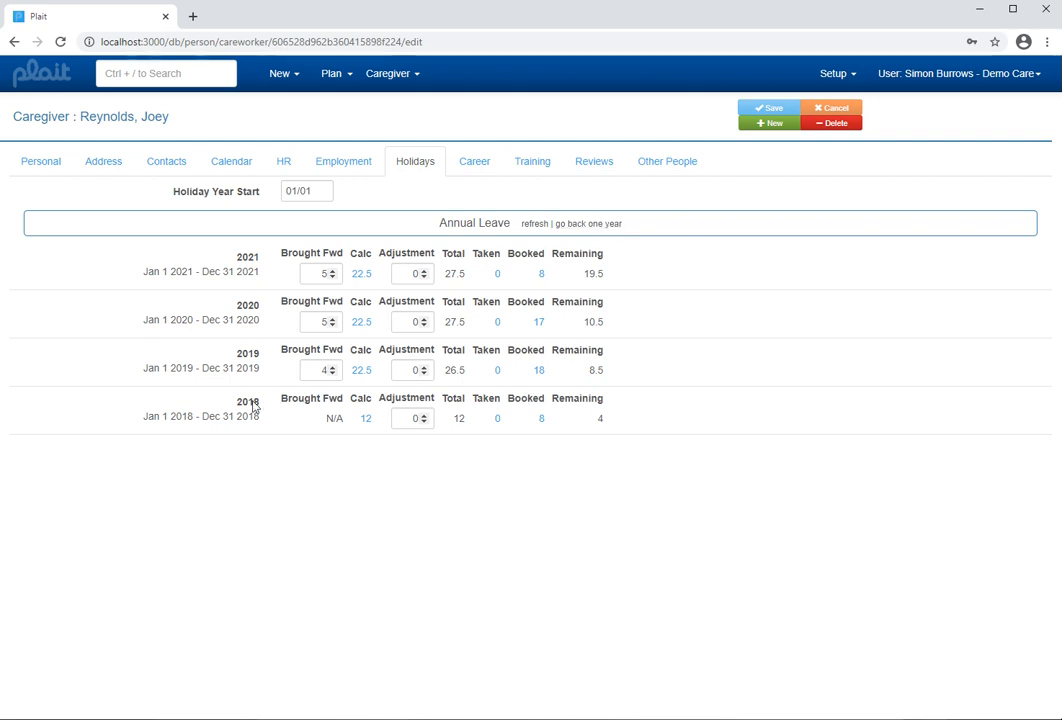
Try to extend the annual leave list back beyond 2018, and lower the 2019 brought forward days to 0.
left_click(590, 226)
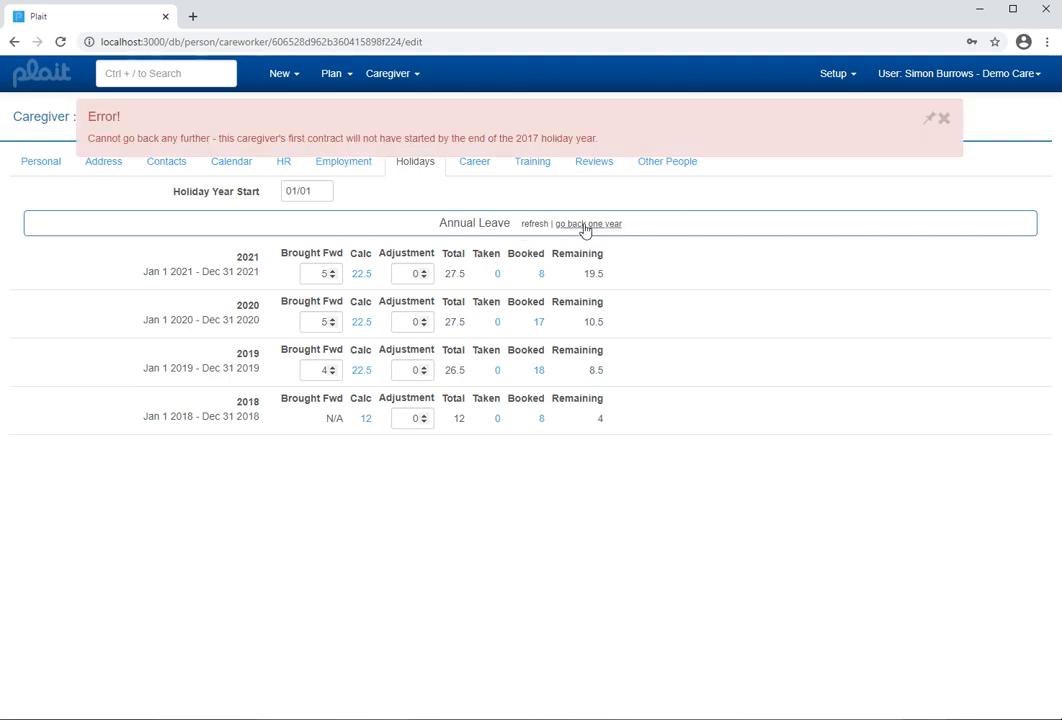
left_click(943, 118)
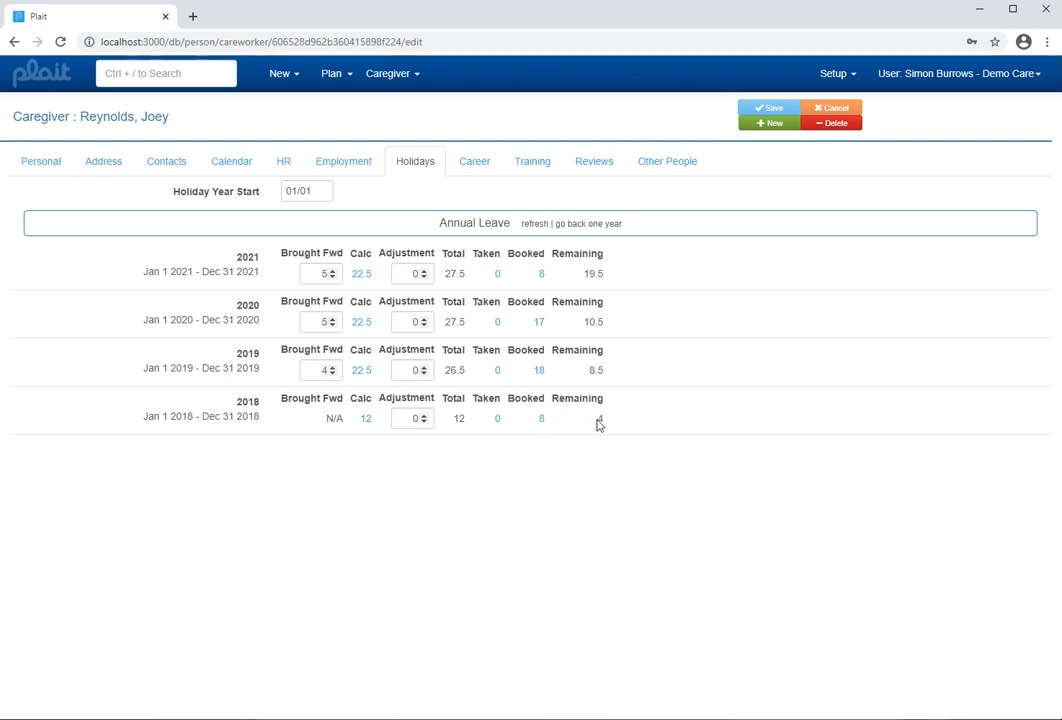
double_click(334, 371)
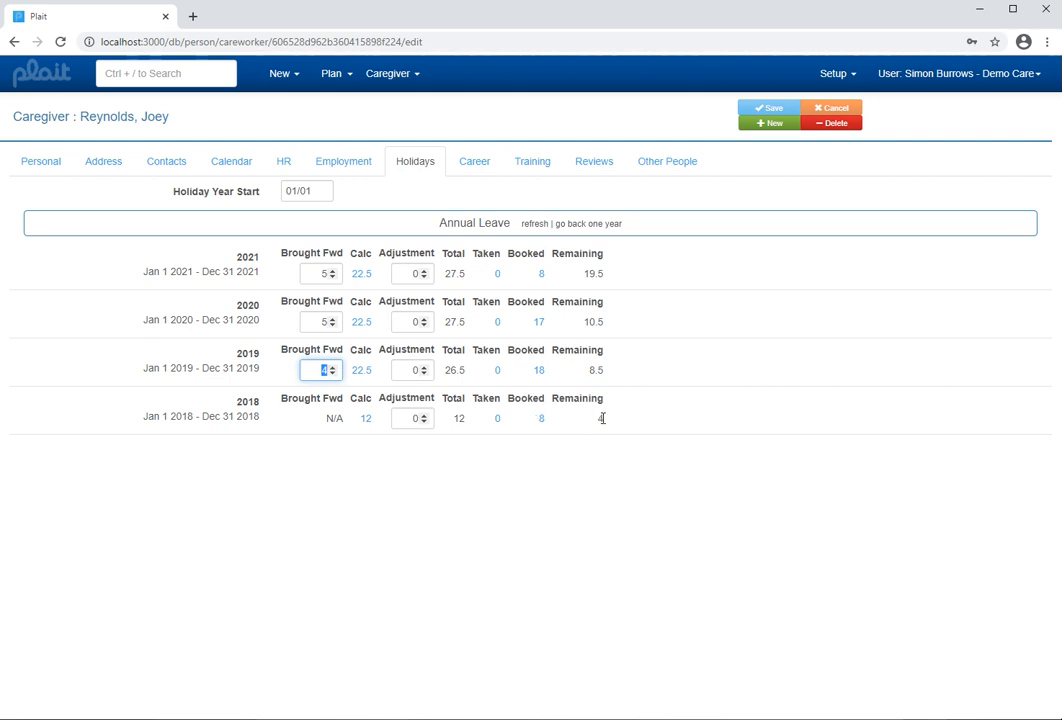
left_click(335, 374)
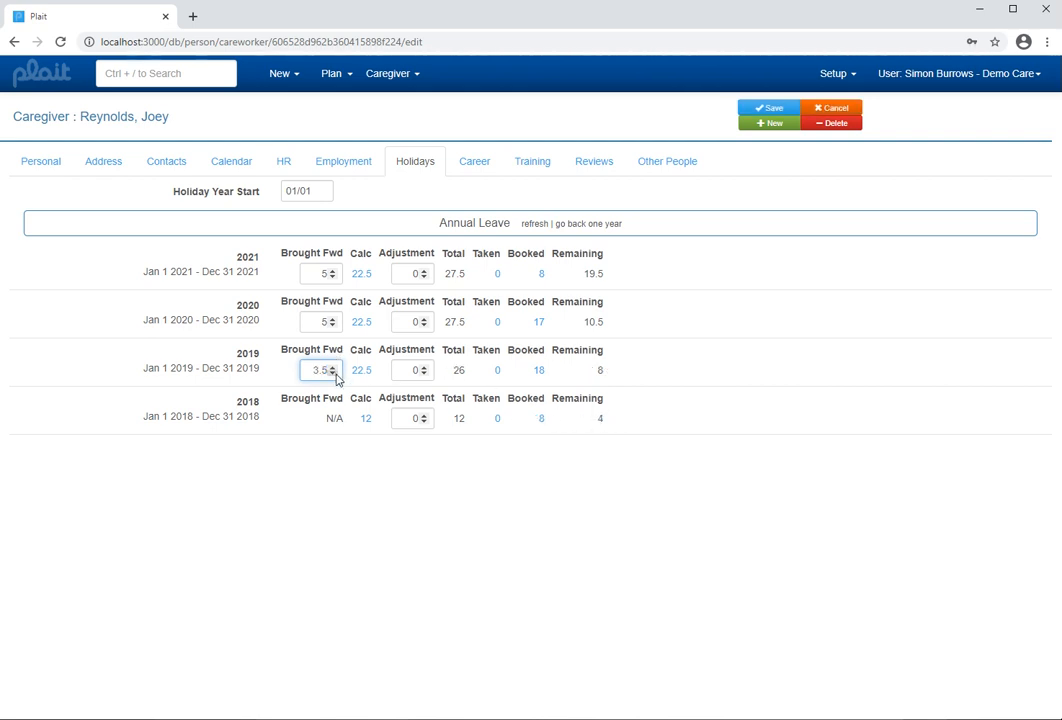
left_click(335, 374)
left_click(335, 374)
left_click(335, 374)
left_click(335, 374)
left_click(335, 374)
left_click(335, 374)
left_click(335, 374)
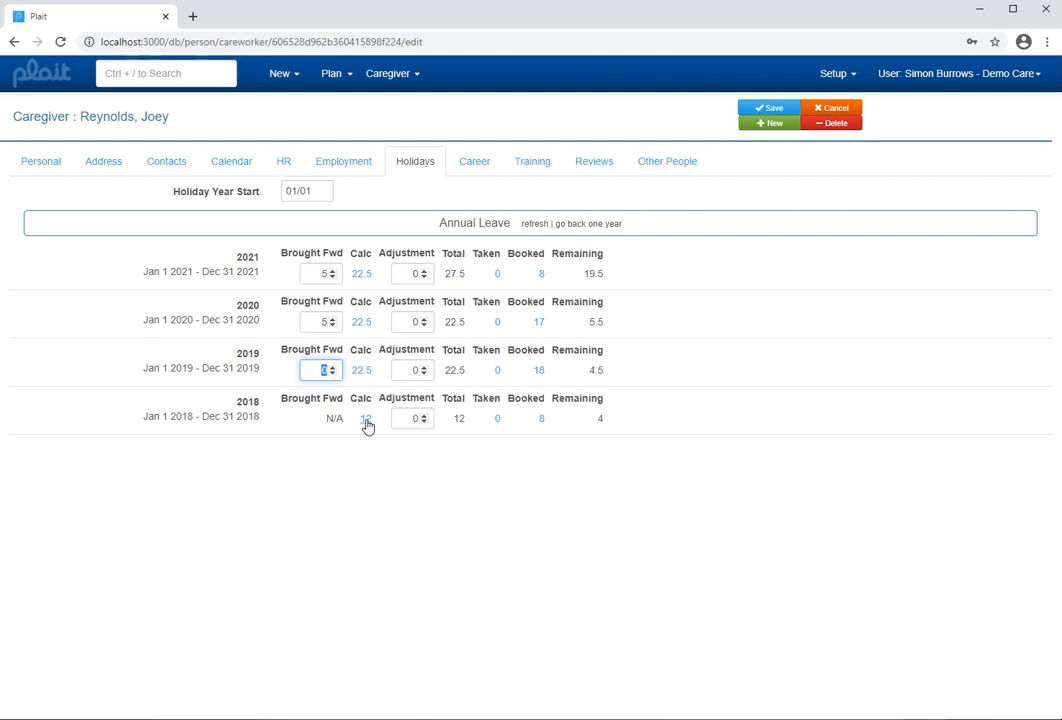
Set the 2018 leave adjustment to 4 days and check that year's remaining leave.
left_click(425, 415)
left_click(425, 415)
left_click(425, 415)
left_click(425, 415)
left_click(425, 415)
left_click_drag(589, 419, 602, 428)
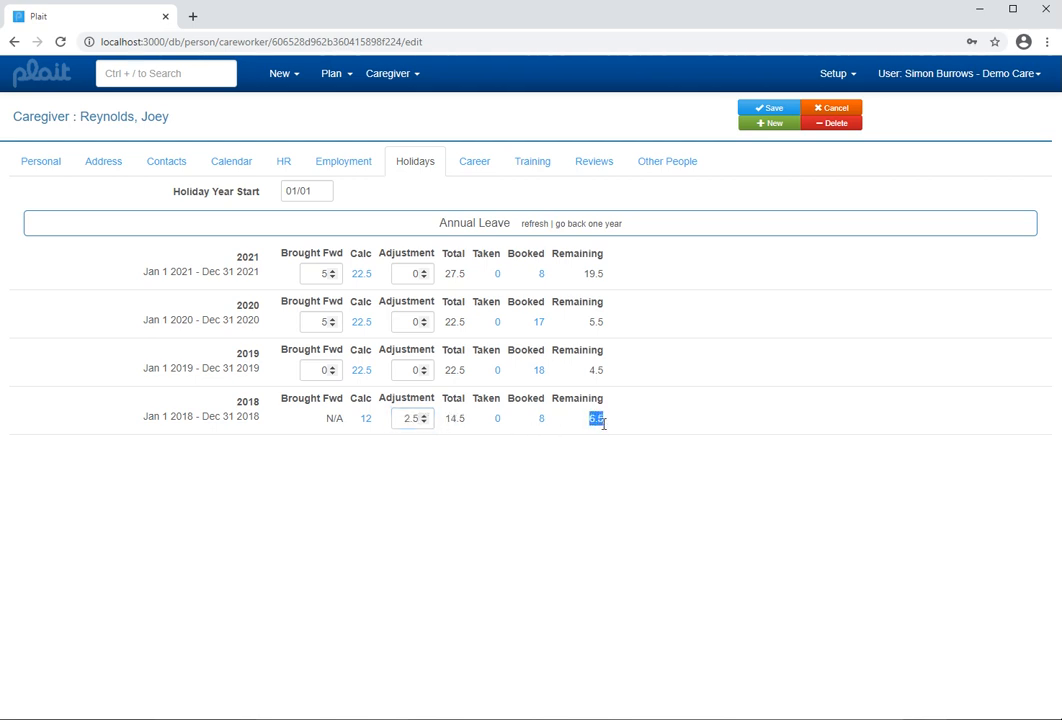
left_click(425, 416)
left_click(425, 416)
left_click(425, 416)
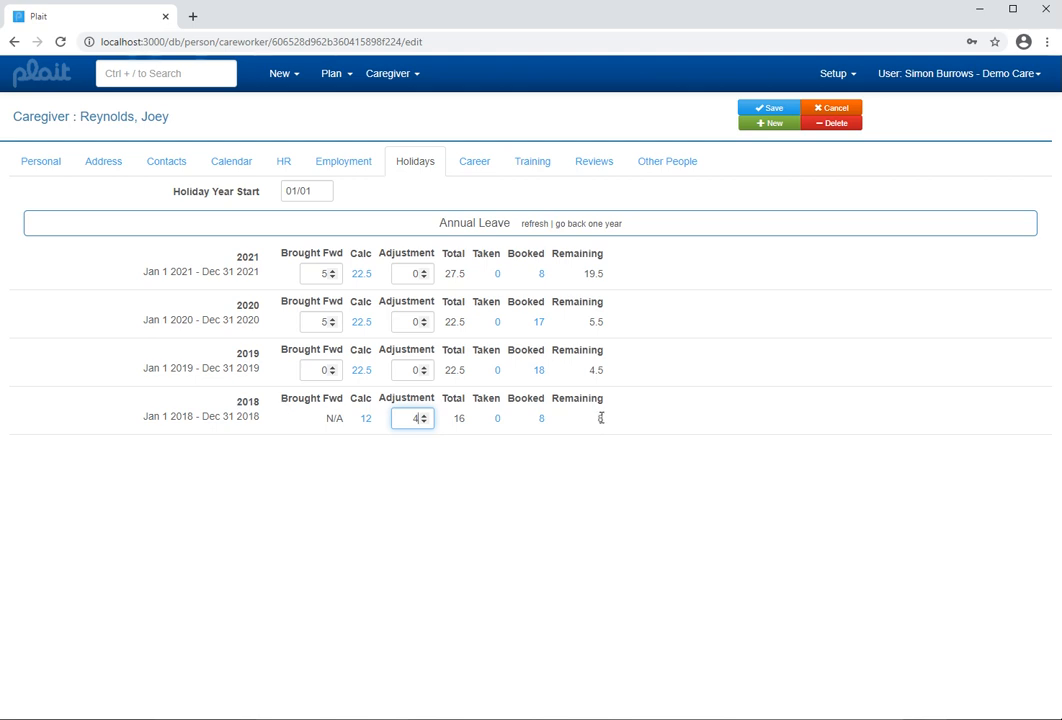
double_click(601, 418)
Raise the 2019 brought forward days to 5 and check the 2021 leave total.
left_click(334, 368)
left_click(334, 368)
left_click(334, 368)
left_click(334, 368)
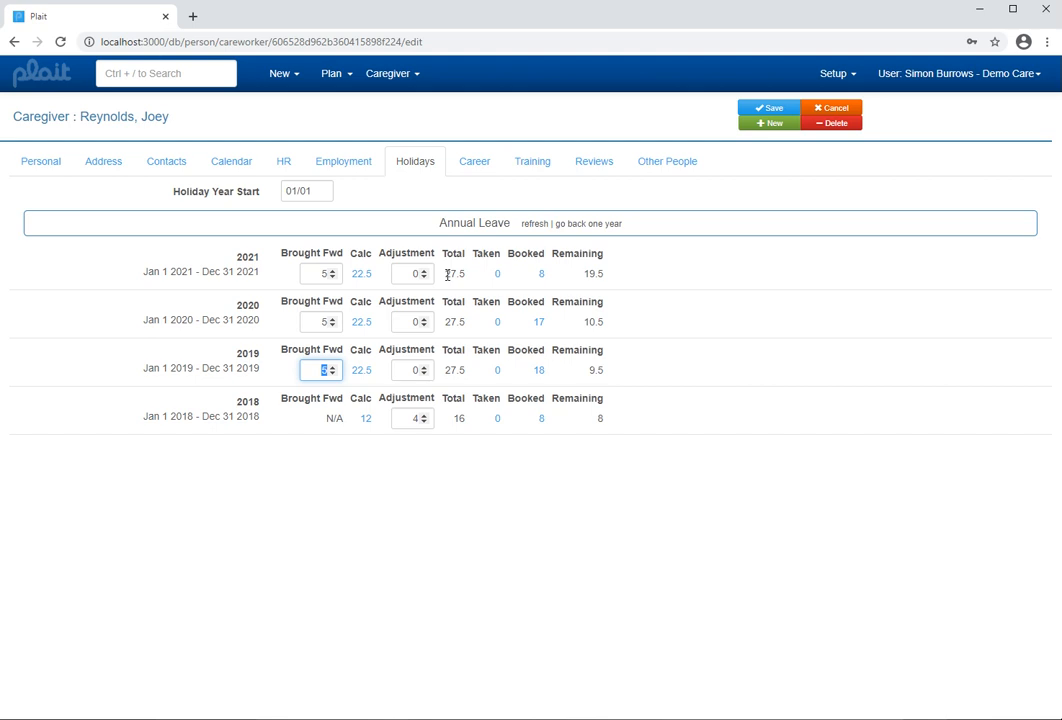
left_click_drag(447, 274, 465, 279)
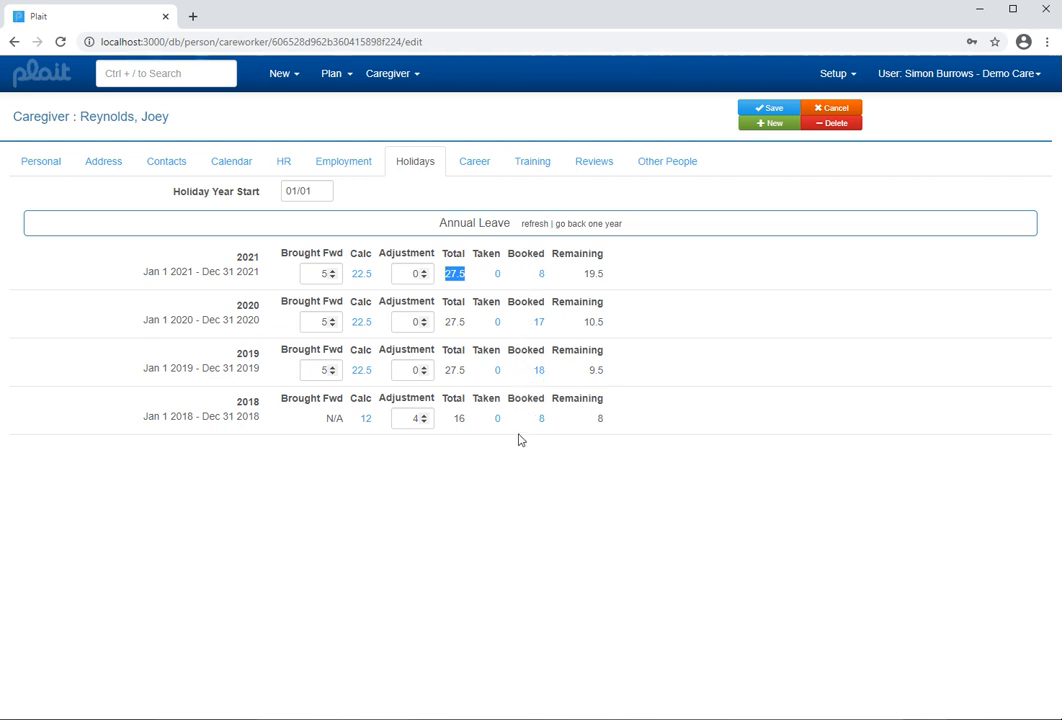
Open the holidays booked in 2019, examine the calendar's weekly shift pattern, and return to the holiday details.
left_click(539, 372)
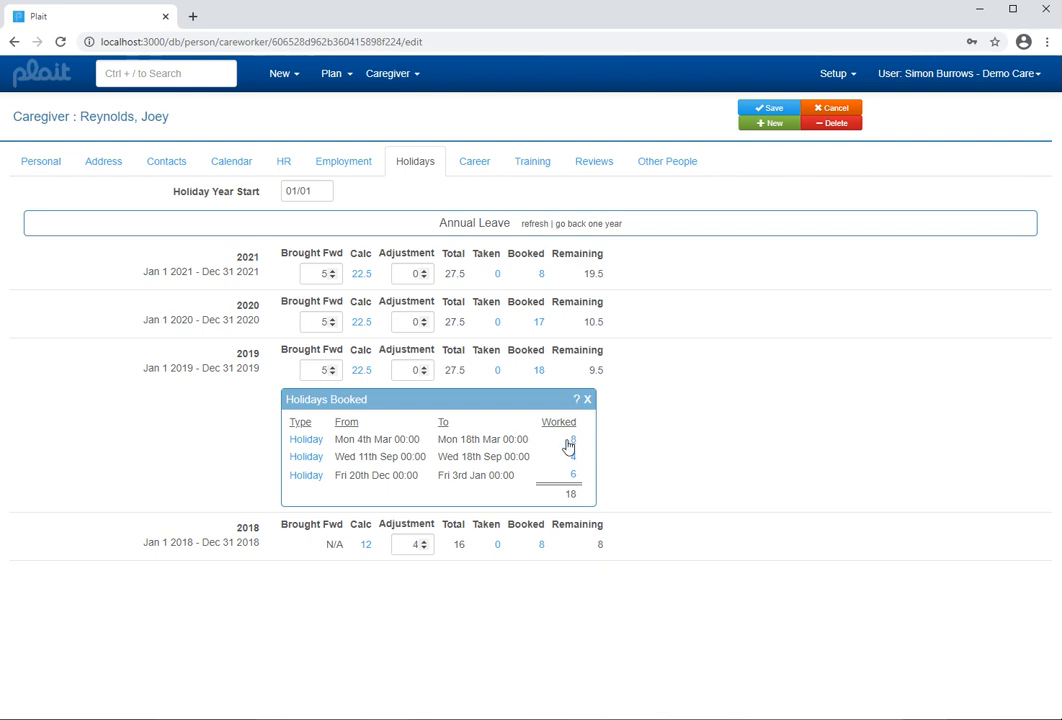
left_click(240, 172)
scroll(225, 396, "down", 5)
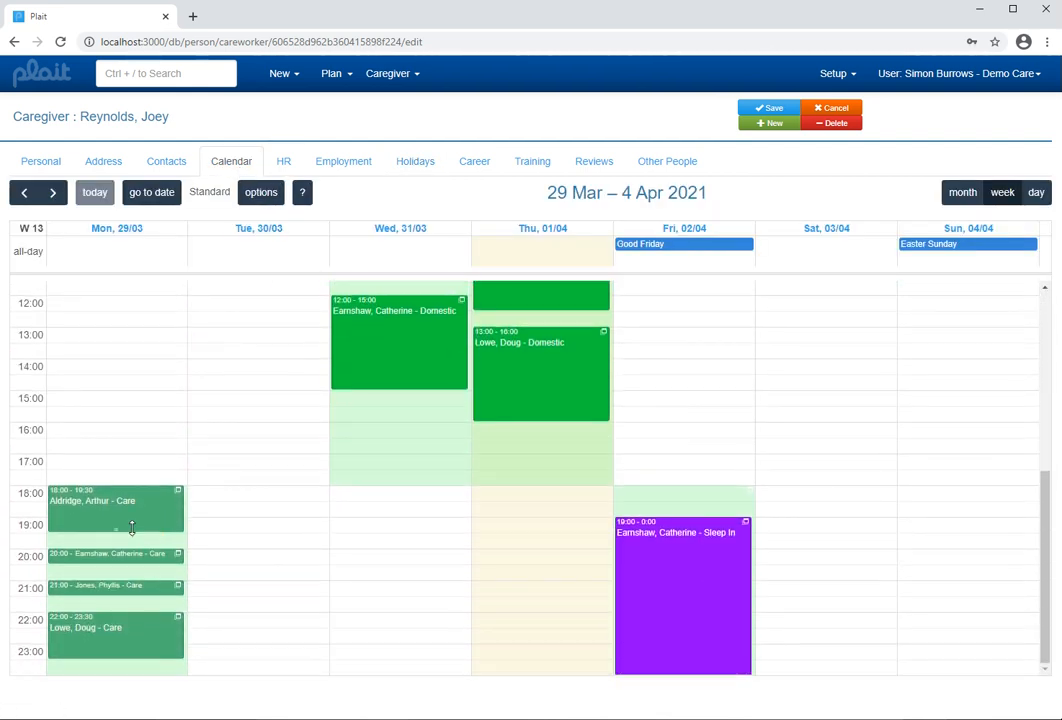
scroll(275, 325, "up", 7)
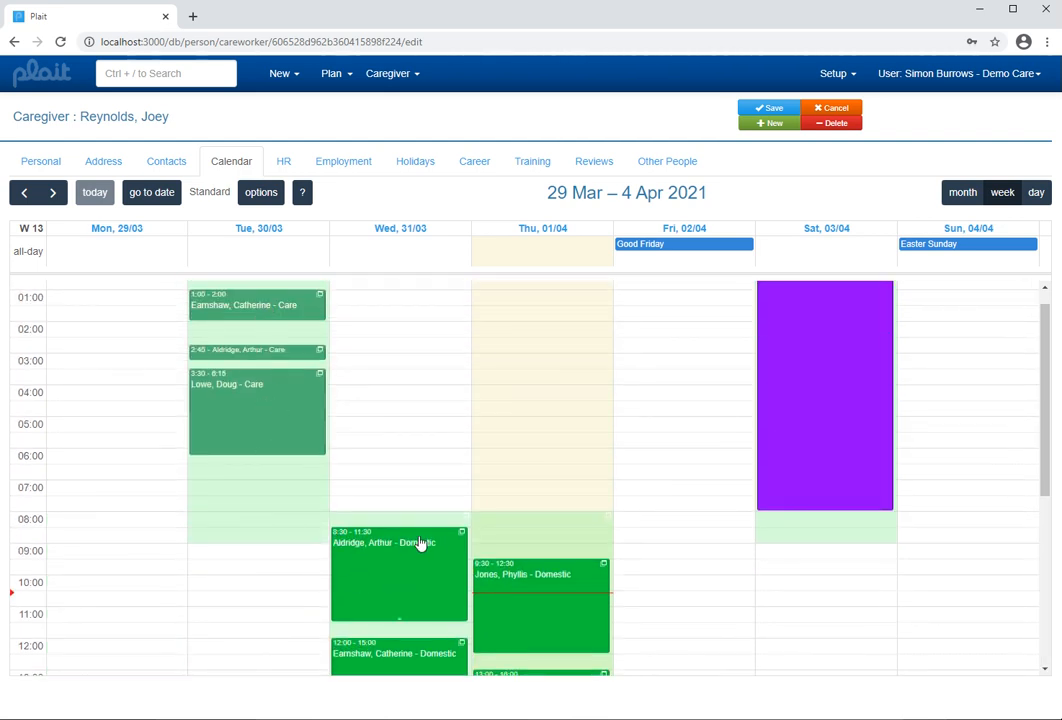
scroll(749, 441, "down", 1)
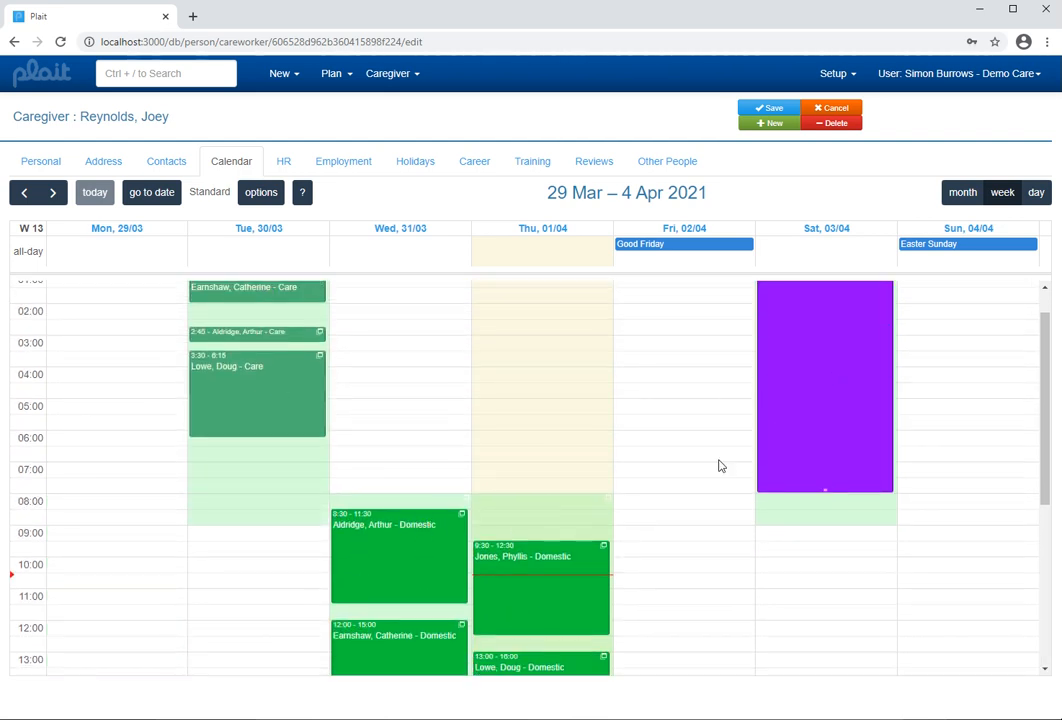
scroll(749, 441, "down", 7)
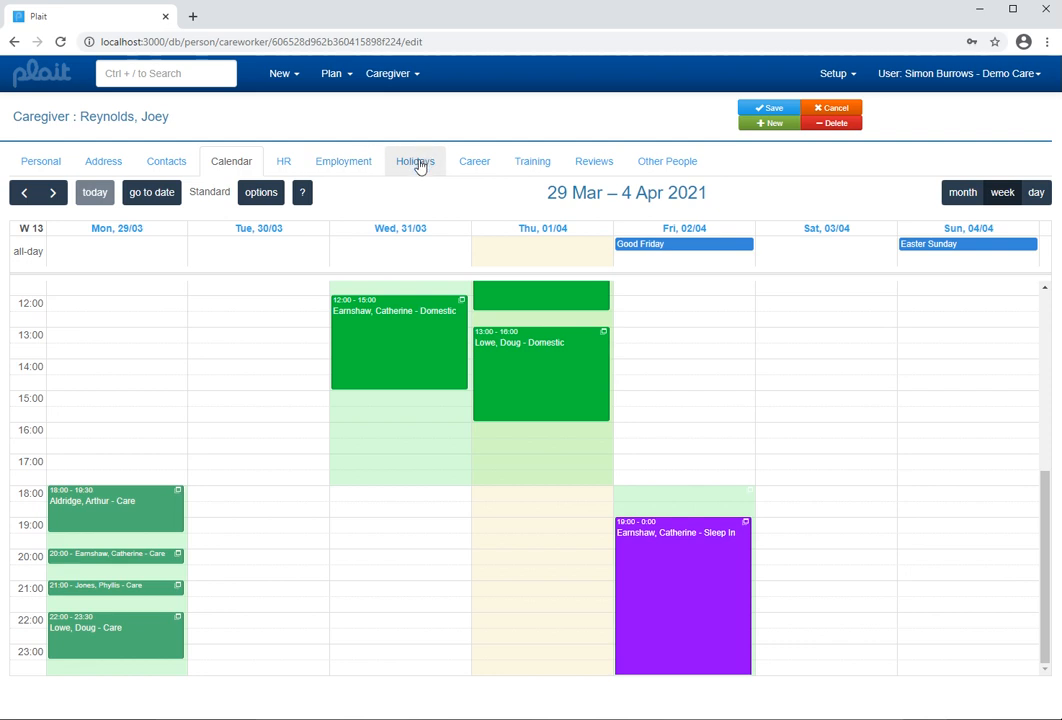
left_click(420, 166)
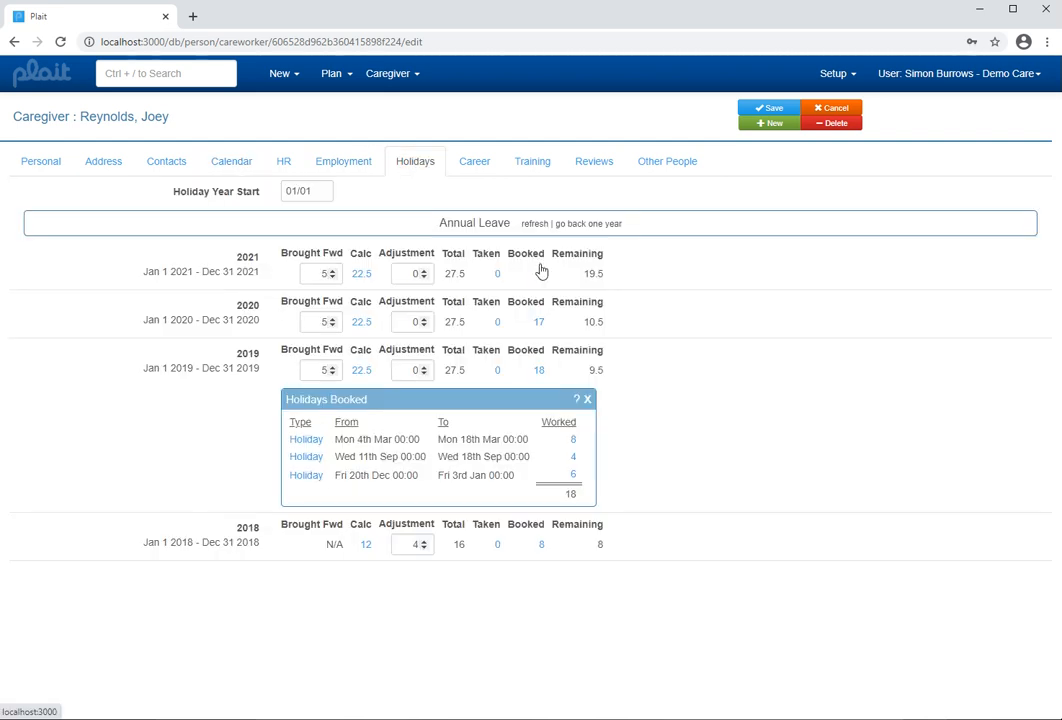
Examine the leave breakdown for the 4–18 March holiday, and compare the booked, total and remaining days for 2019.
left_click(574, 442)
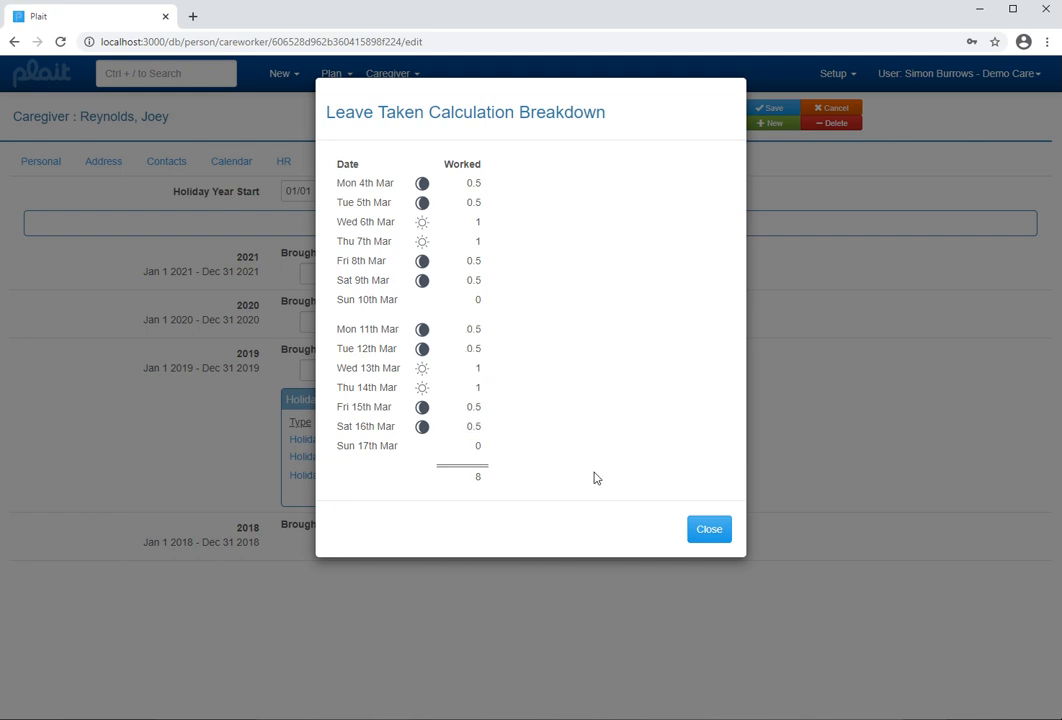
left_click(715, 530)
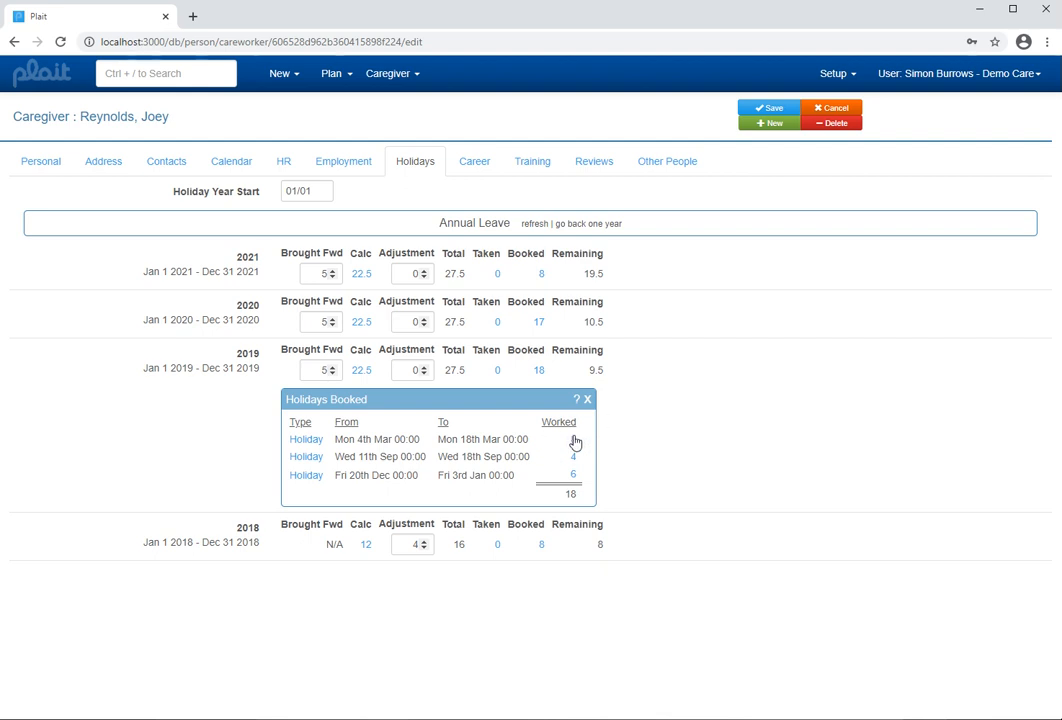
double_click(570, 494)
double_click(452, 370)
double_click(593, 370)
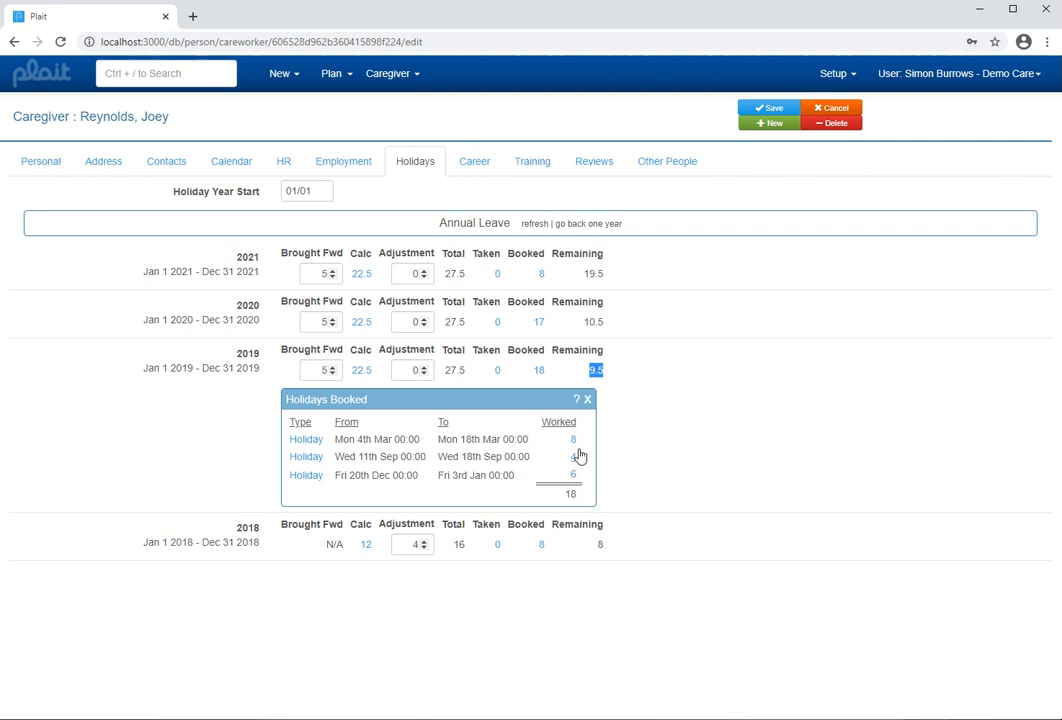
Open the caregiver details of the holiday starting 4 March 2019, discarding the unsaved changes to the caregiver record.
left_click(306, 442)
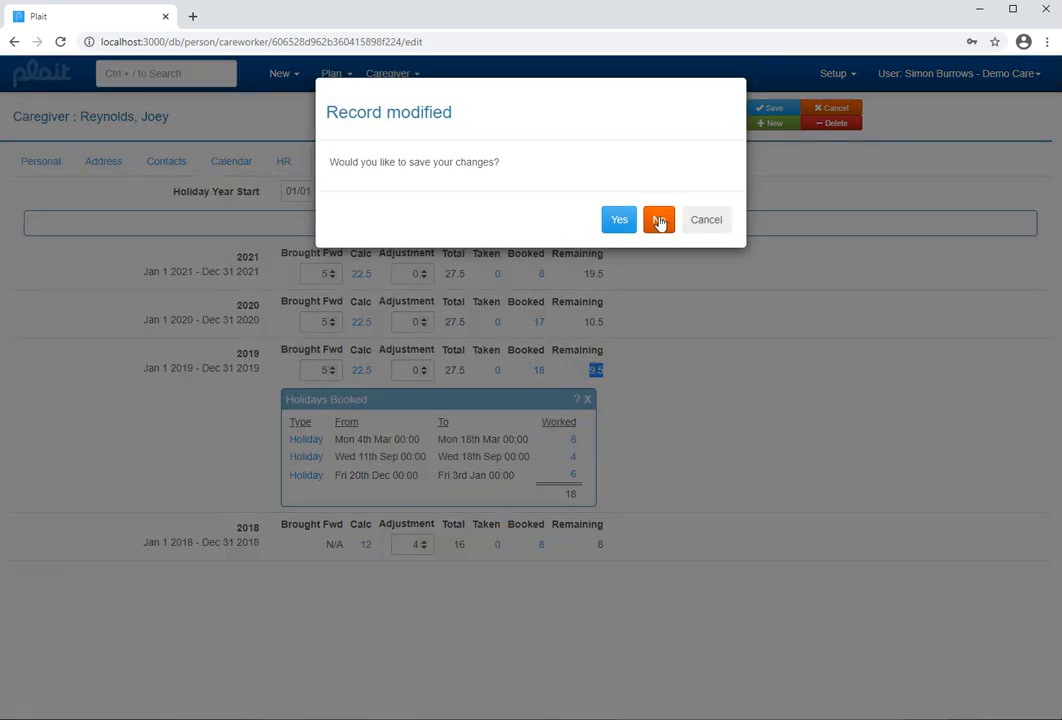
left_click(659, 220)
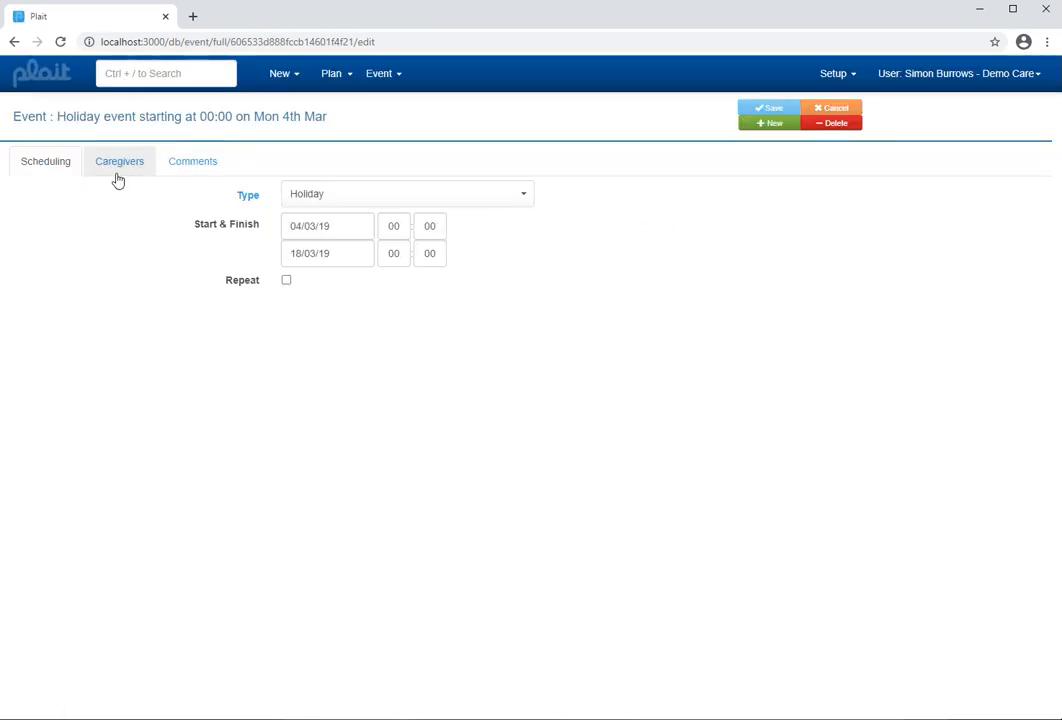
left_click(121, 168)
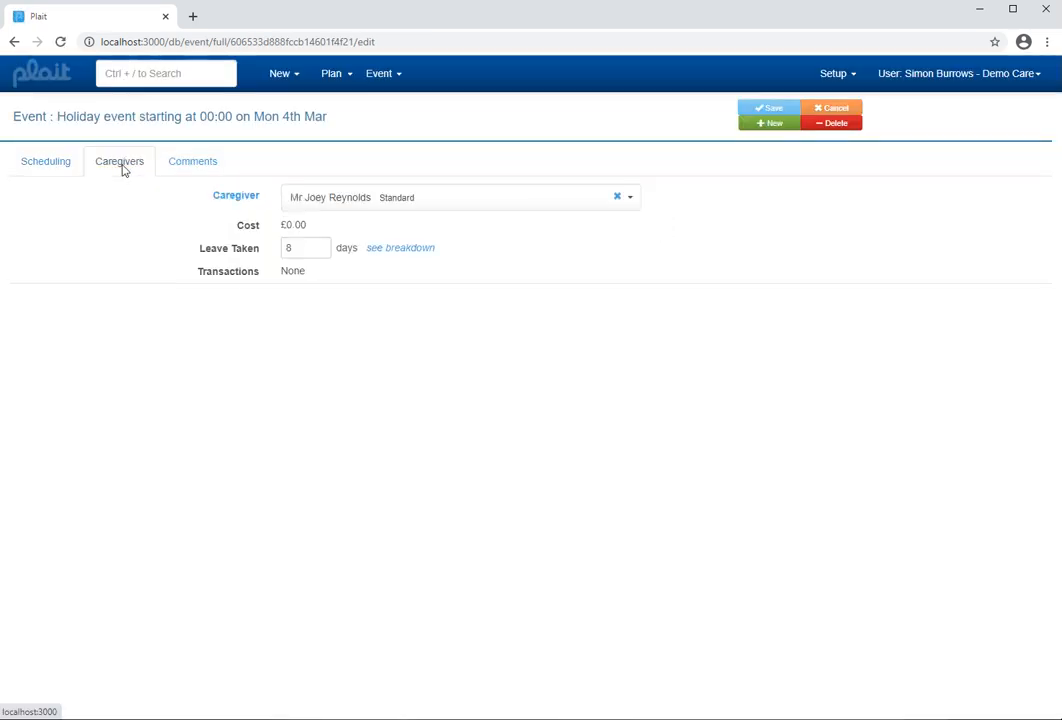
Override the holiday's leave taken with 9.5 and 7 days, and clear the override to restore the calculated value.
left_click(321, 246)
left_click(321, 246)
left_click(321, 246)
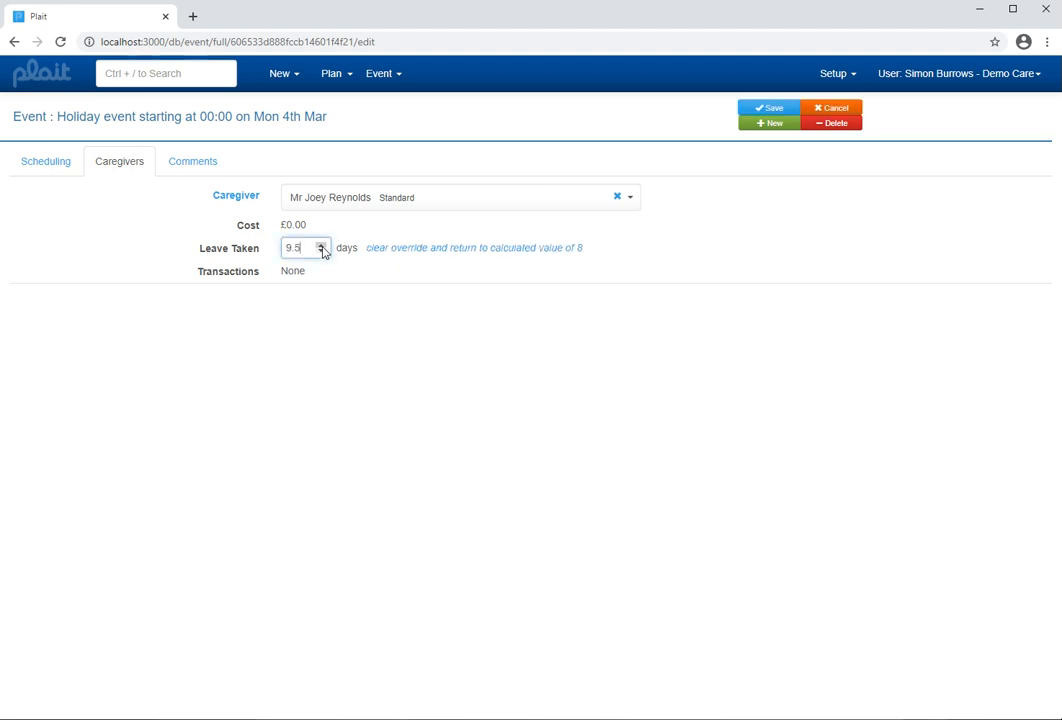
left_click(321, 251)
left_click(321, 251)
left_click(321, 251)
left_click(321, 251)
left_click(321, 251)
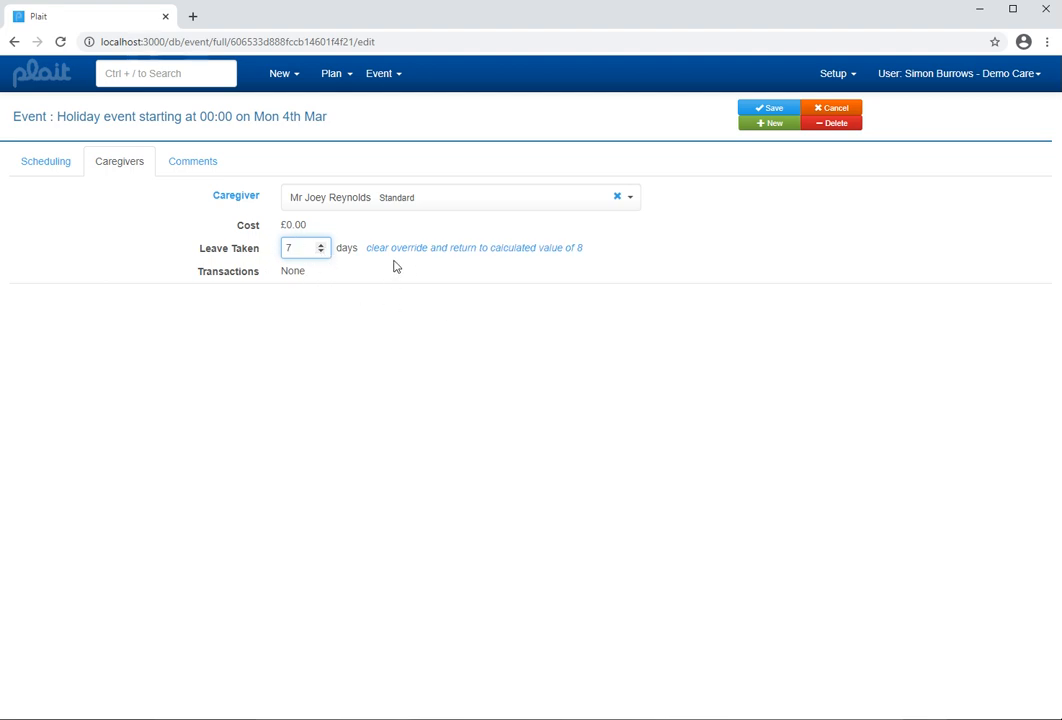
left_click(556, 256)
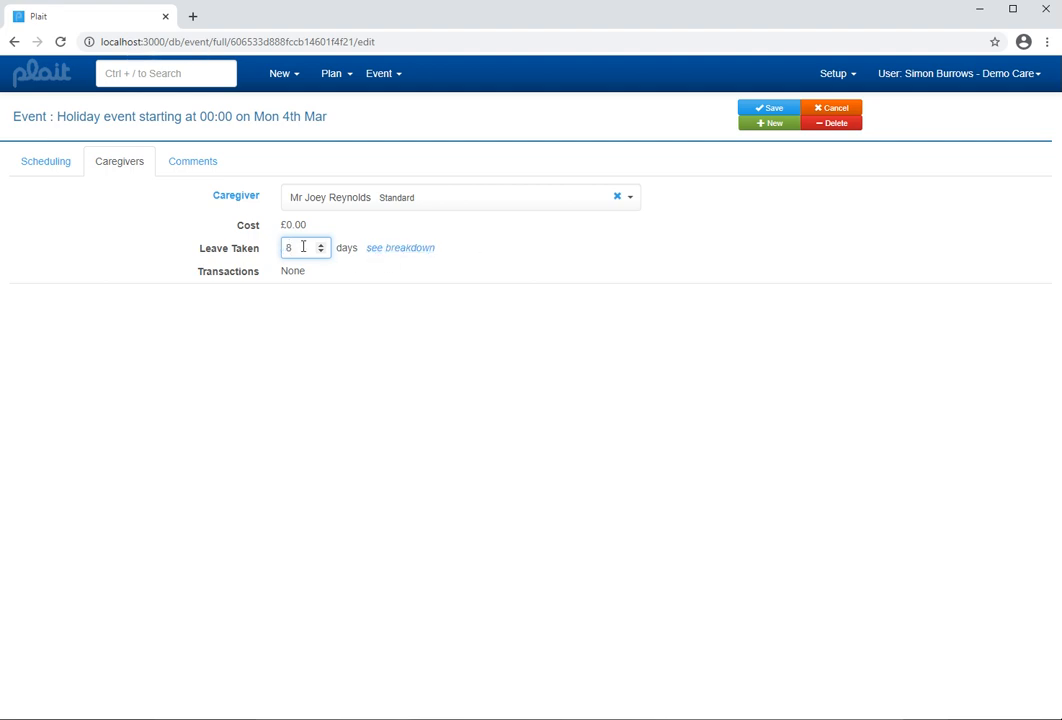
Review the holiday's leave taken breakdown, override the leave taken with 10 days, and save the event.
left_click(396, 248)
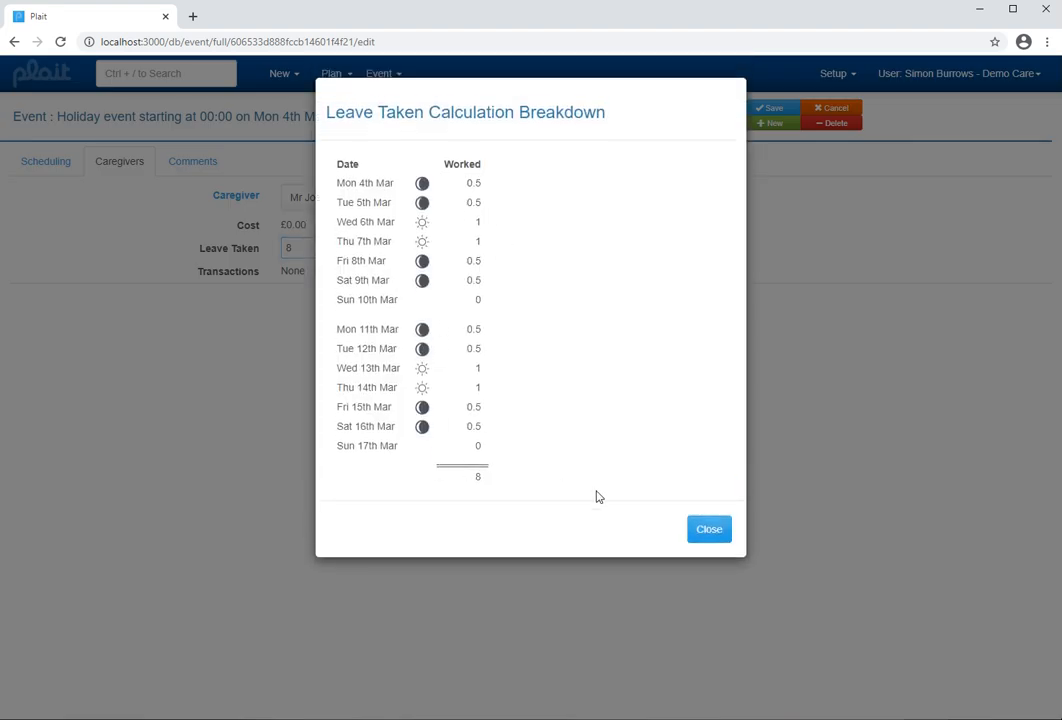
left_click(690, 531)
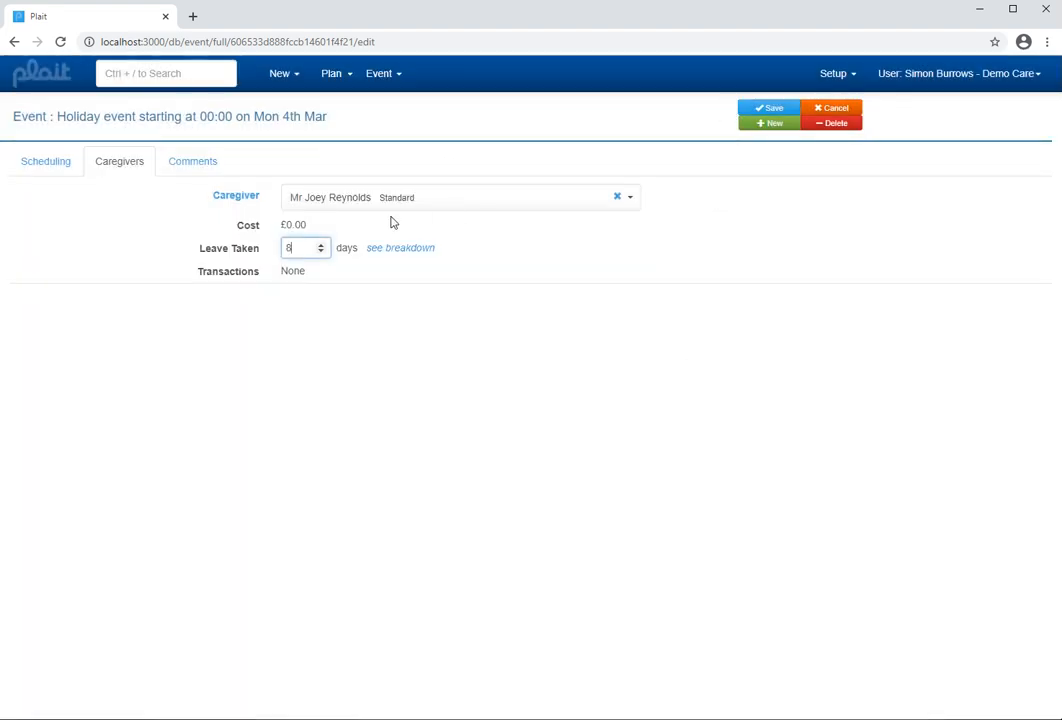
left_click(322, 245)
left_click(322, 245)
left_click(322, 245)
left_click(765, 110)
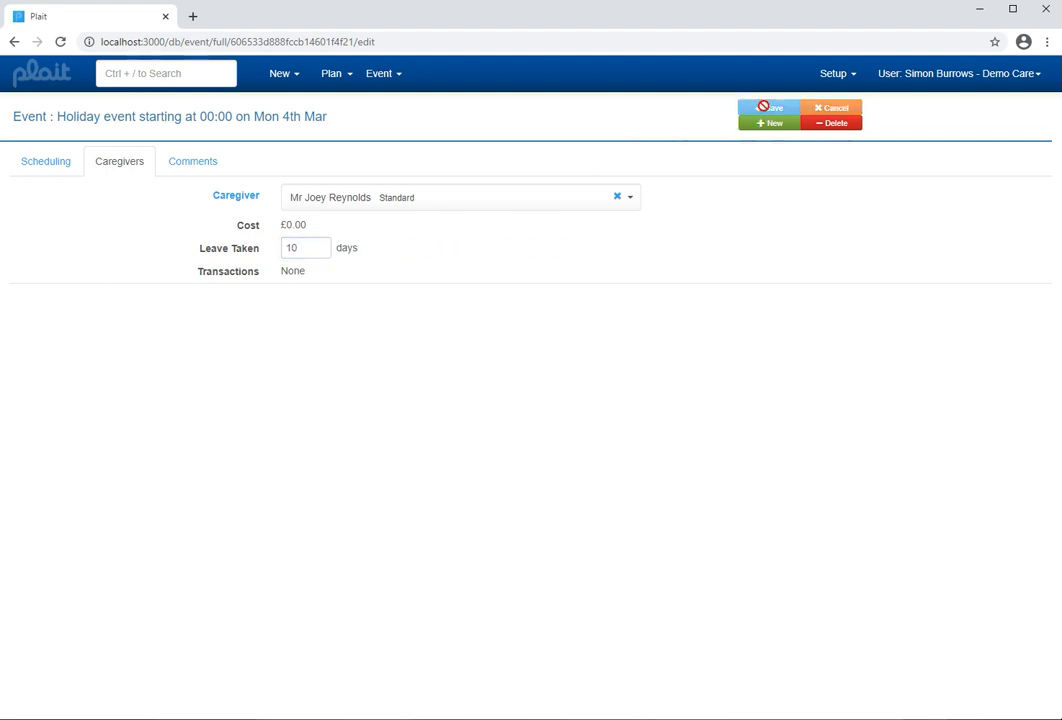
Return to the caregiver's holiday details and extend the annual leave list back to 2019.
left_click(250, 199)
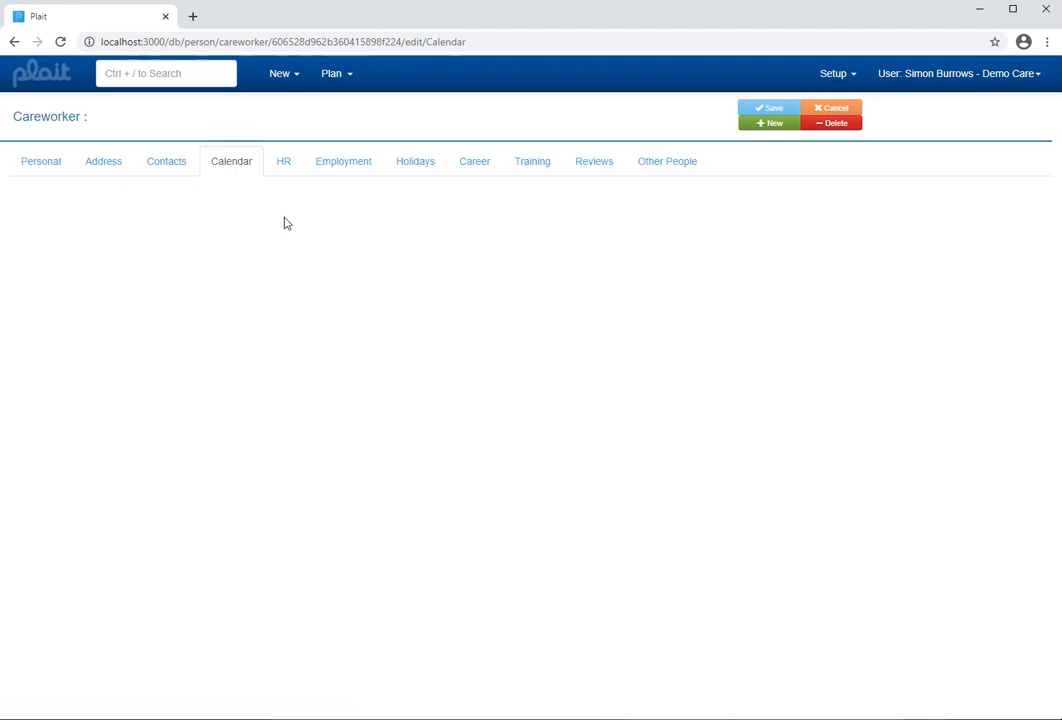
left_click(419, 165)
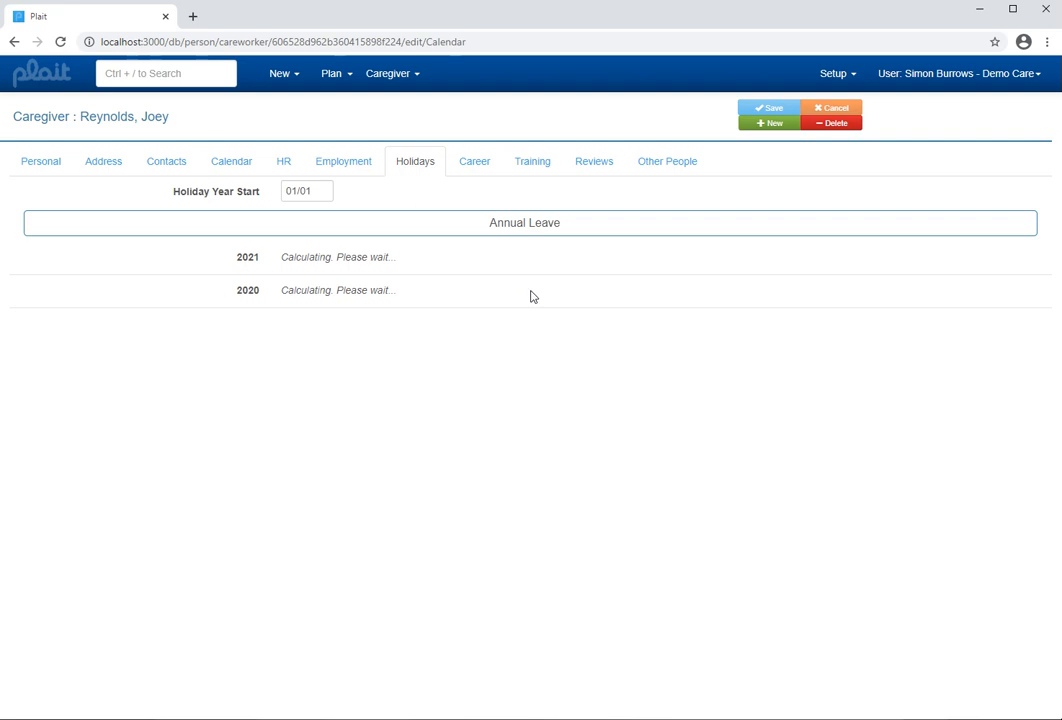
left_click(593, 231)
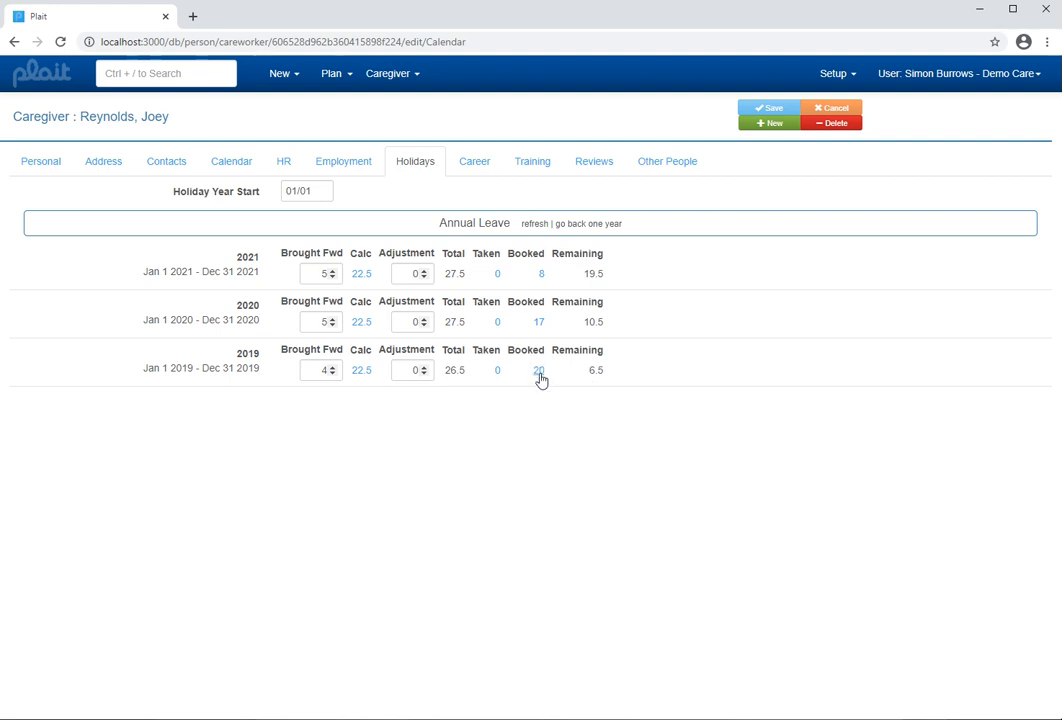
Open the 2019 booked holidays, check the overridden worked days for the March holiday, and close the list.
left_click(539, 372)
left_click_drag(623, 447, 573, 437)
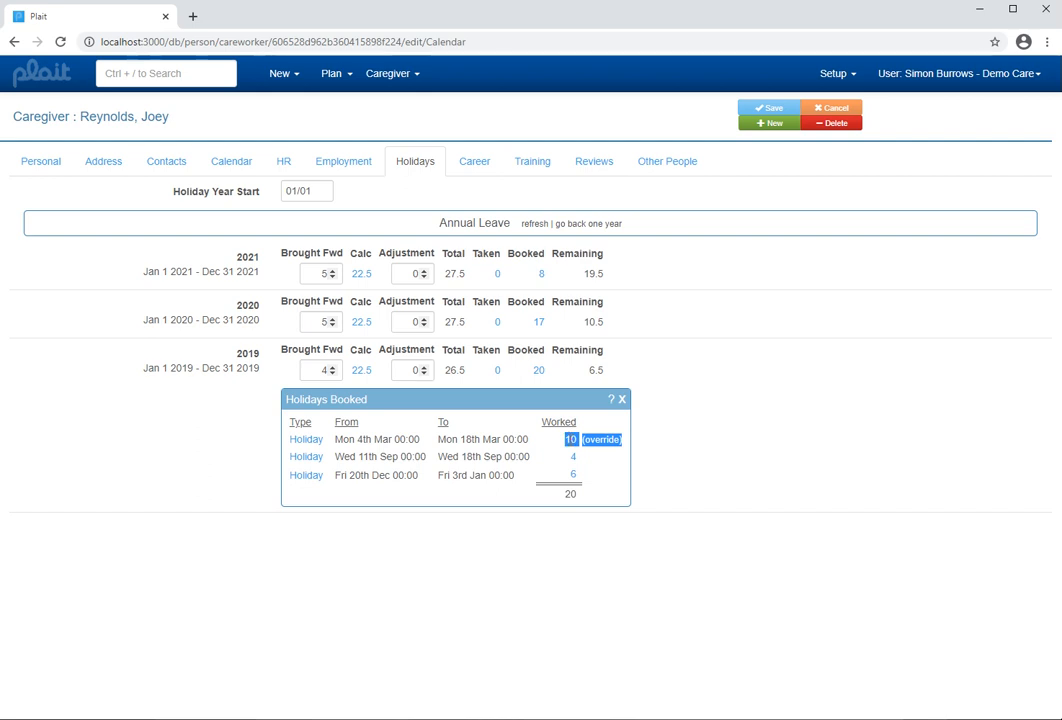
left_click(735, 415)
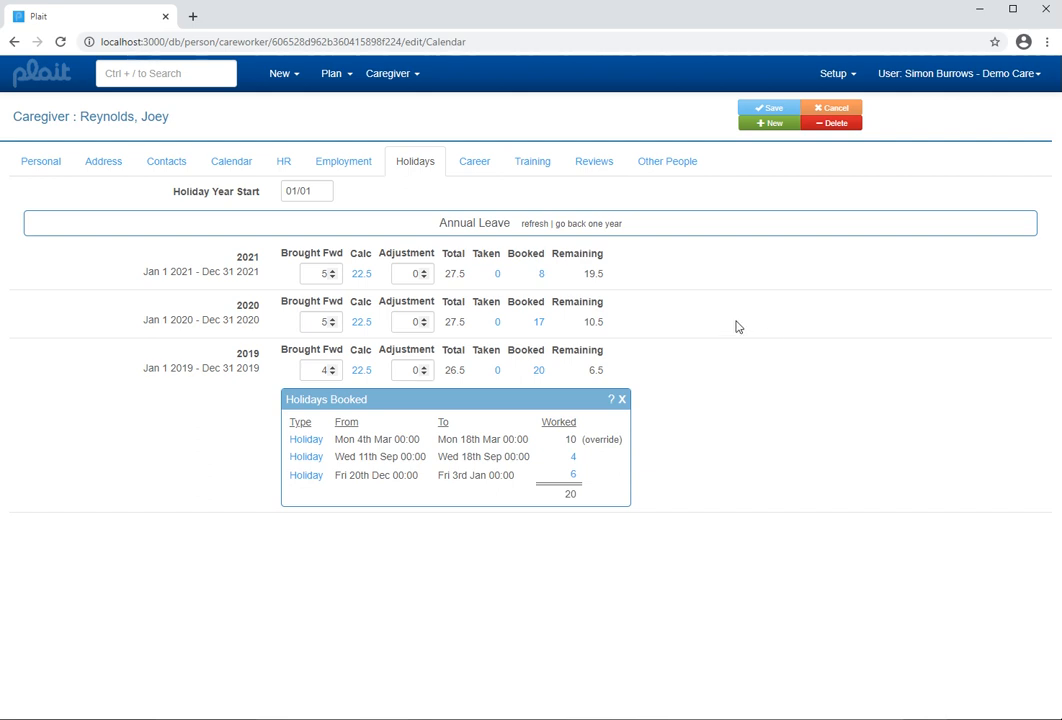
left_click(623, 401)
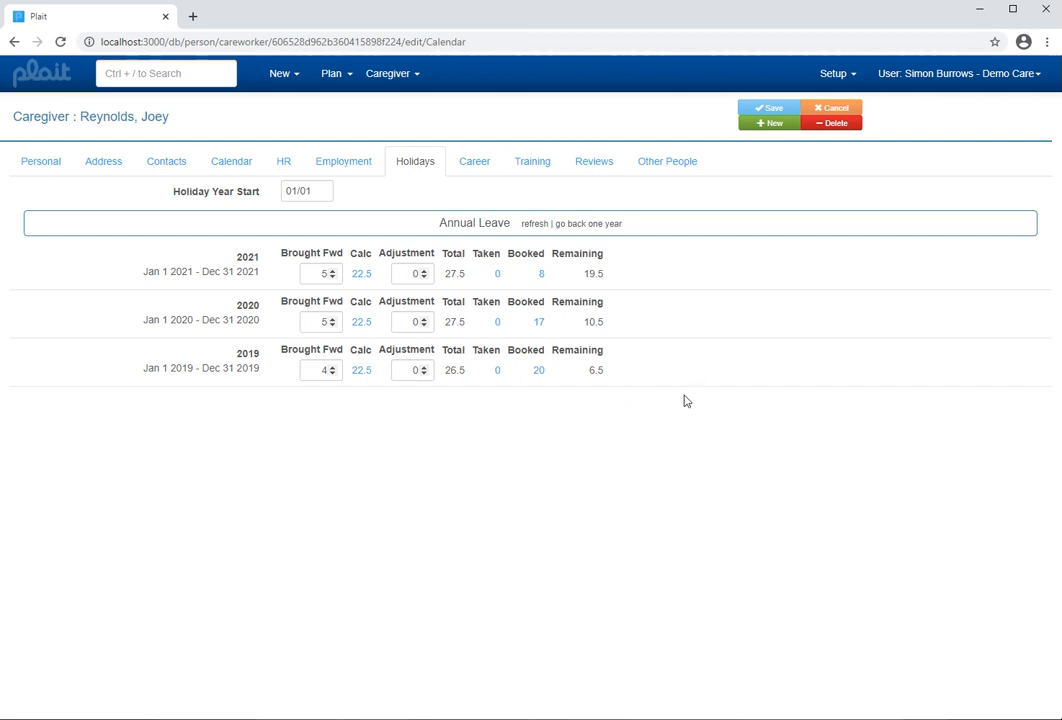
Search for "ca" and open the first care worker's record in the matches.
left_click(191, 73)
type("ca")
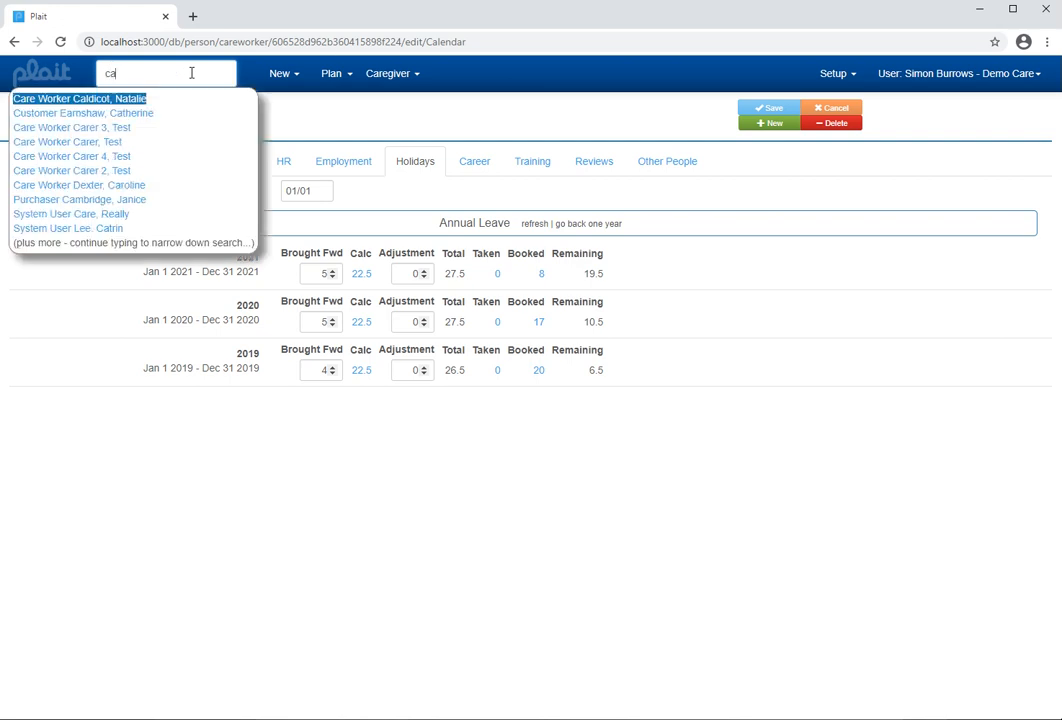
left_click(123, 101)
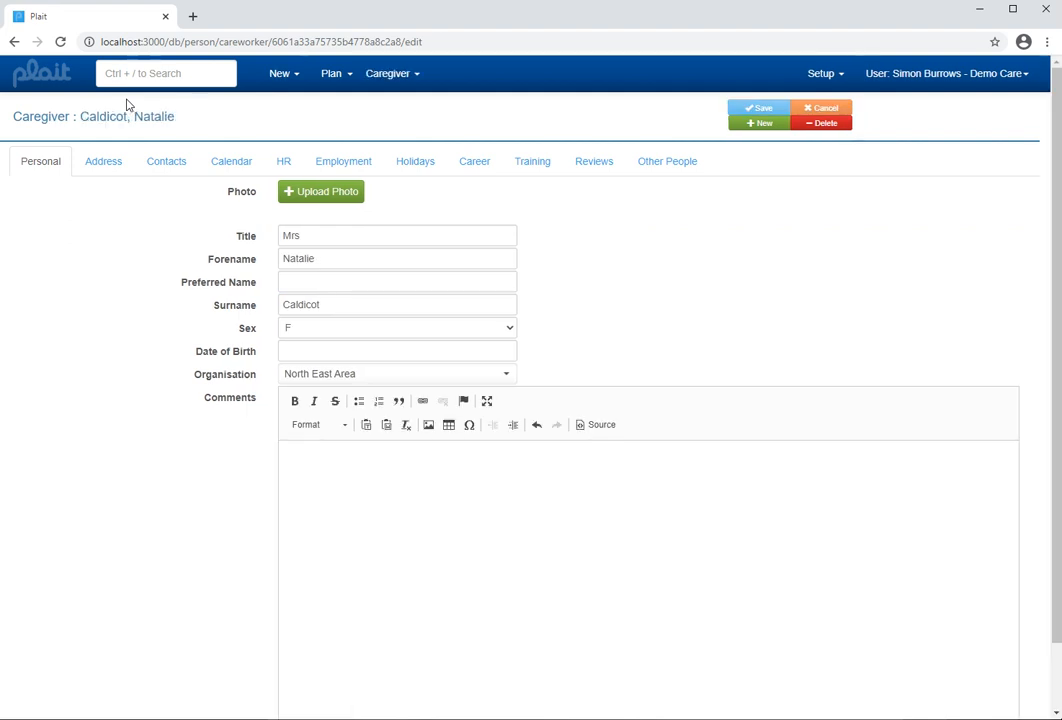
Open the caregiver's calendar and review the availability, shifts and booked visits for the week of 29 March to 4 April 2021.
left_click(233, 165)
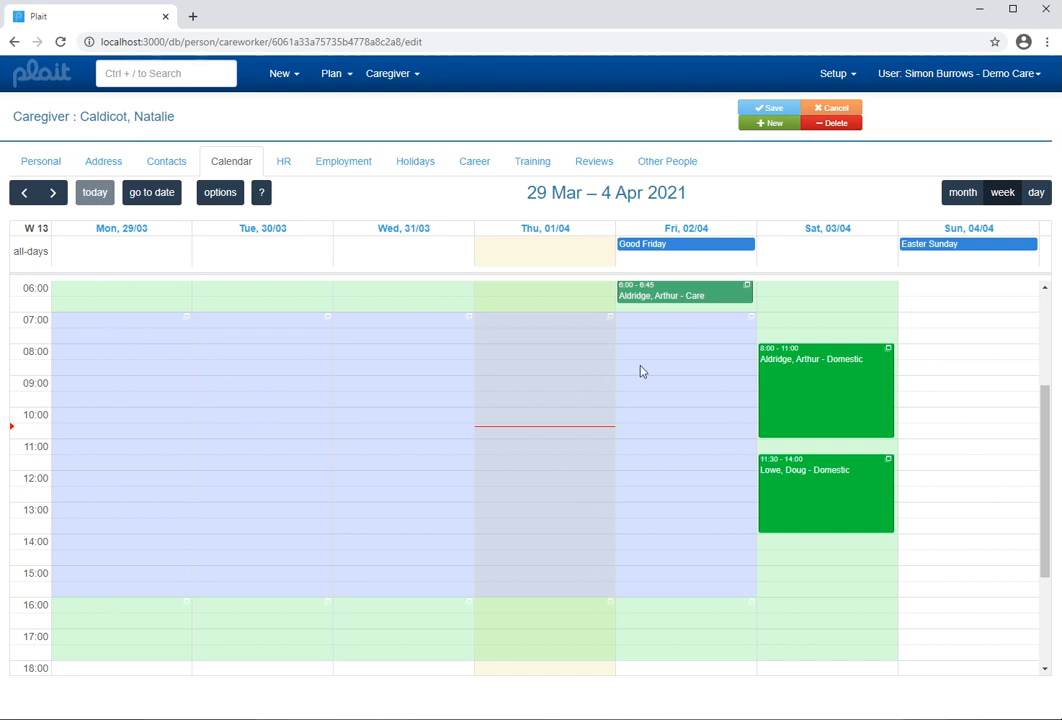
scroll(463, 364, "up", 1)
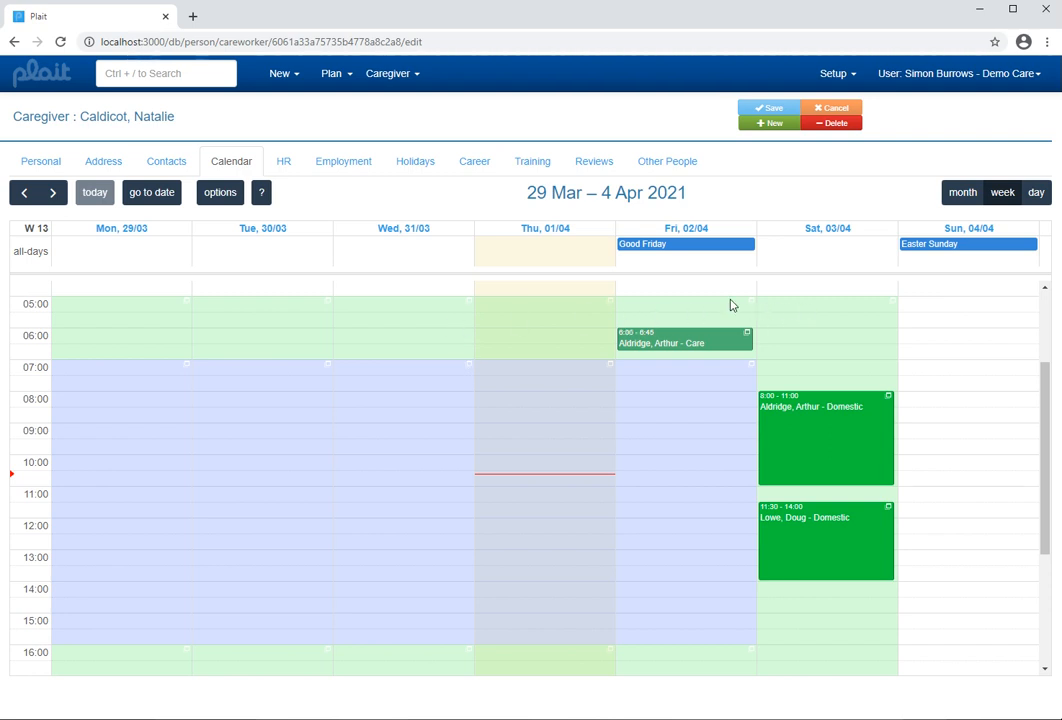
scroll(460, 350, "down", 3)
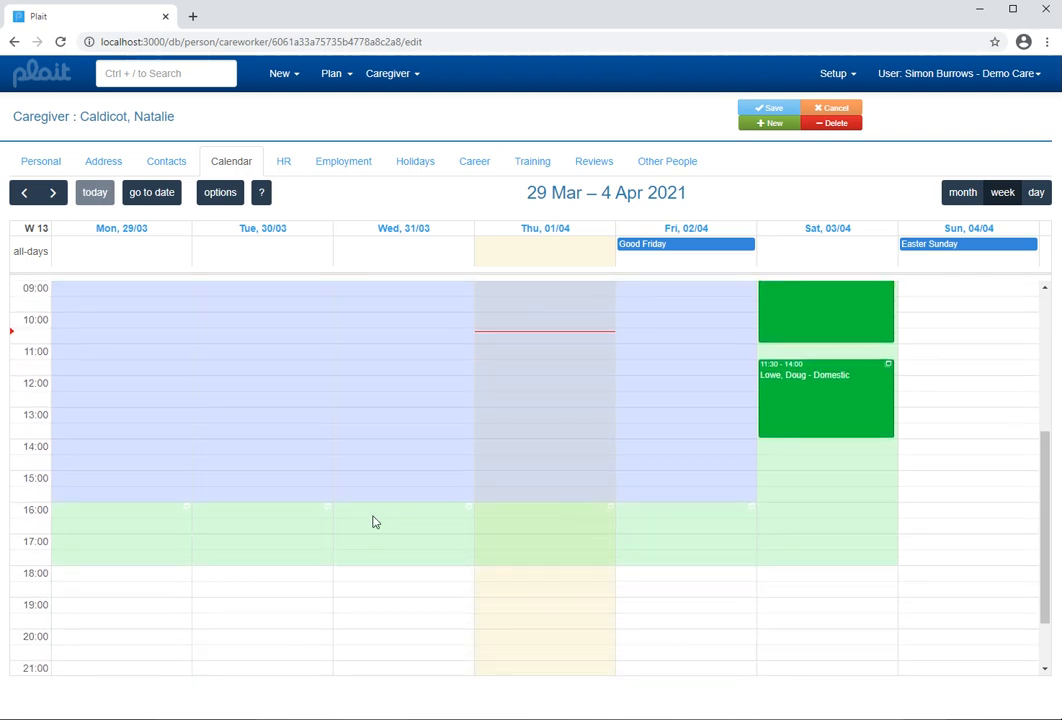
scroll(811, 499, "up", 3)
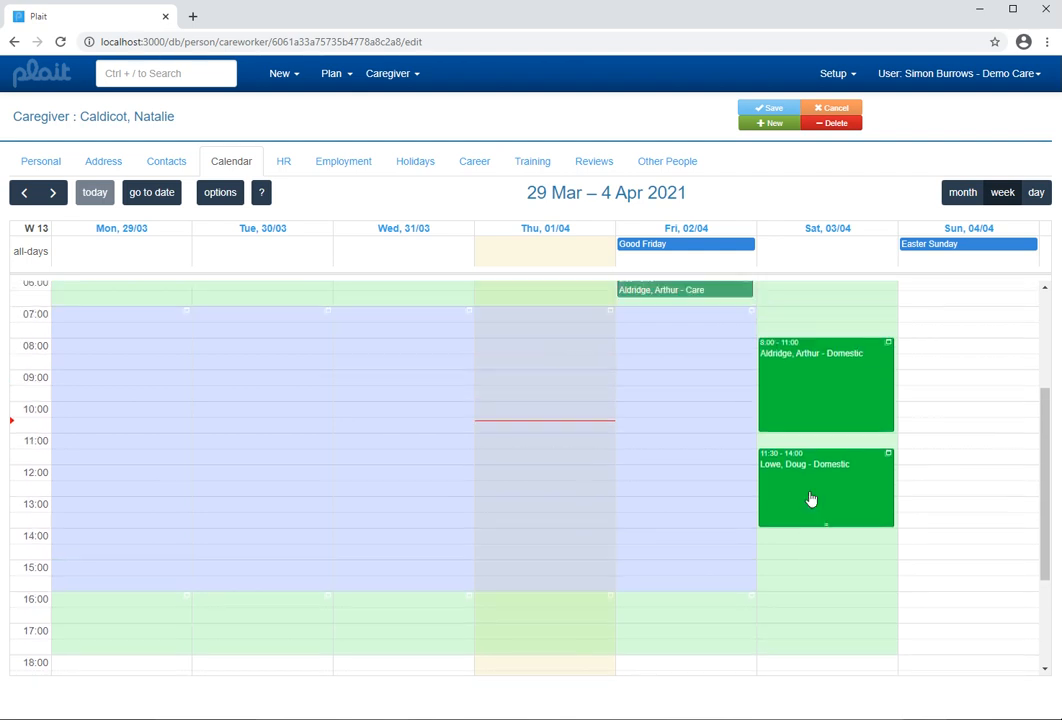
scroll(811, 499, "up", 2)
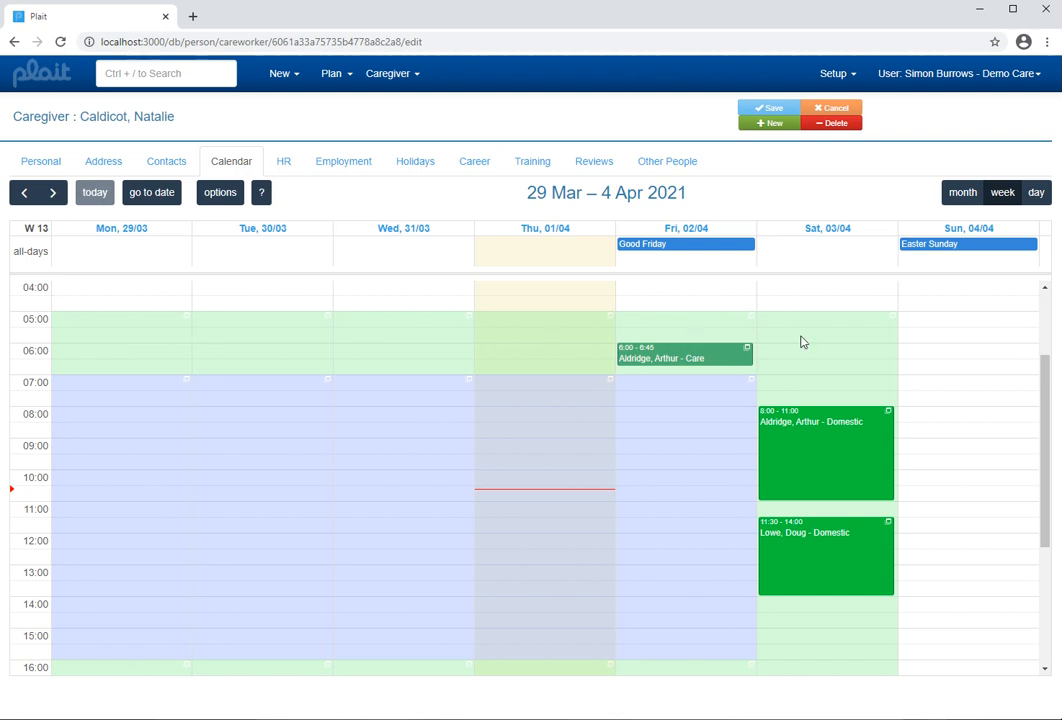
Review the 2021 entitlement calculation breakdown in the caregiver's holiday details, check its list of worked days, and close the list.
left_click(416, 167)
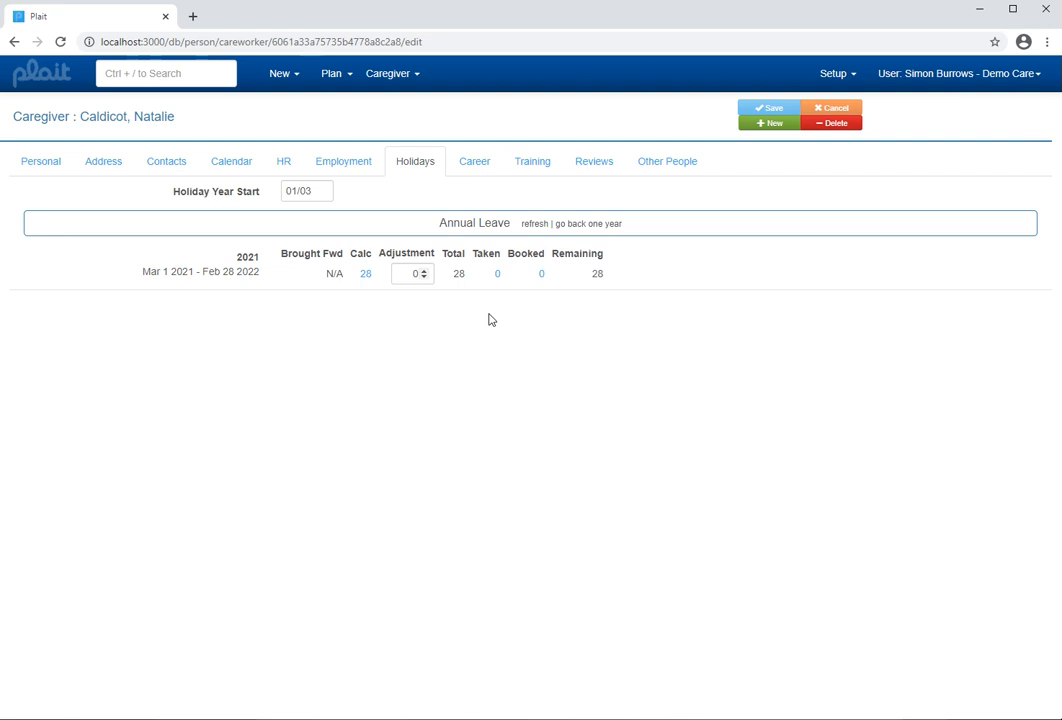
left_click(366, 274)
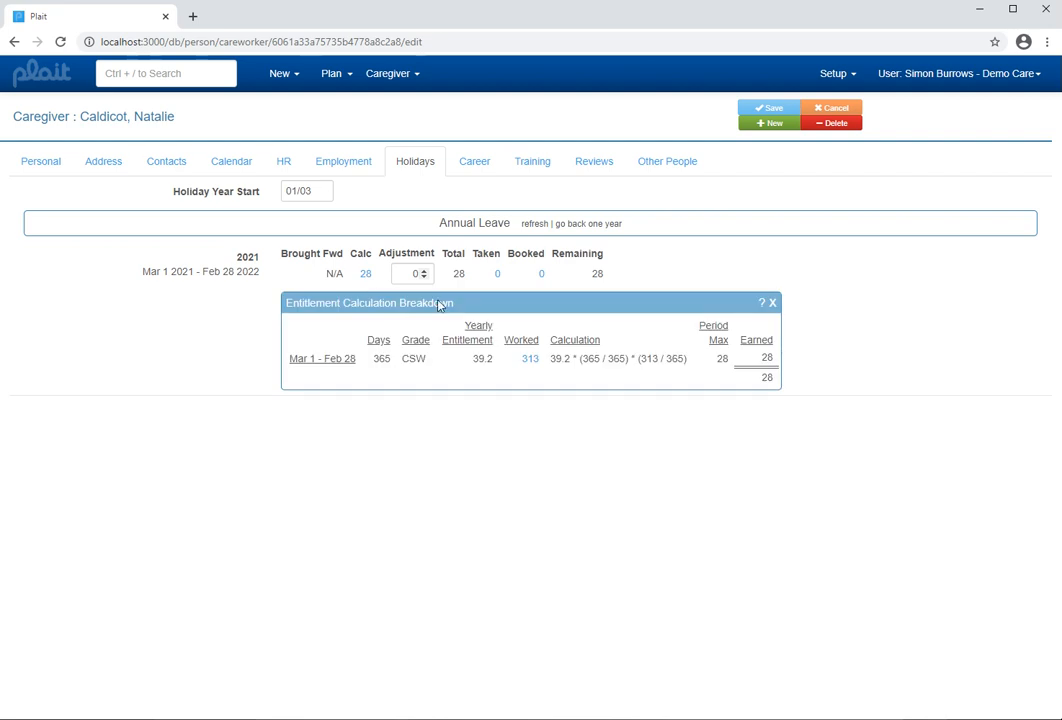
double_click(722, 359)
left_click(535, 362)
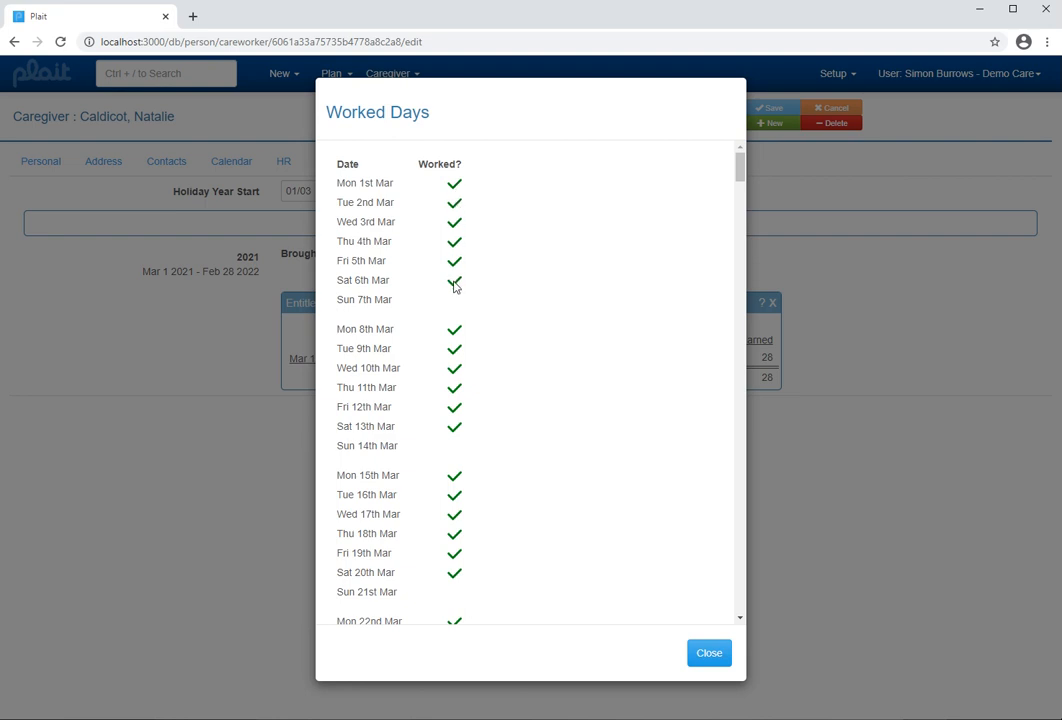
scroll(739, 170, "down", 7)
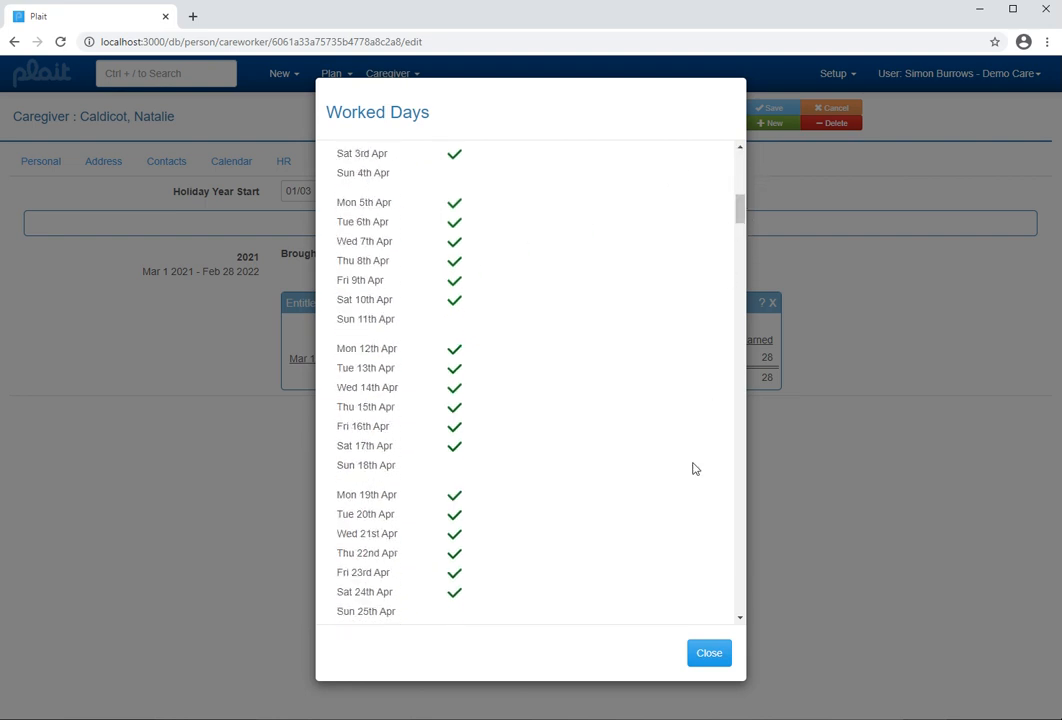
left_click(706, 653)
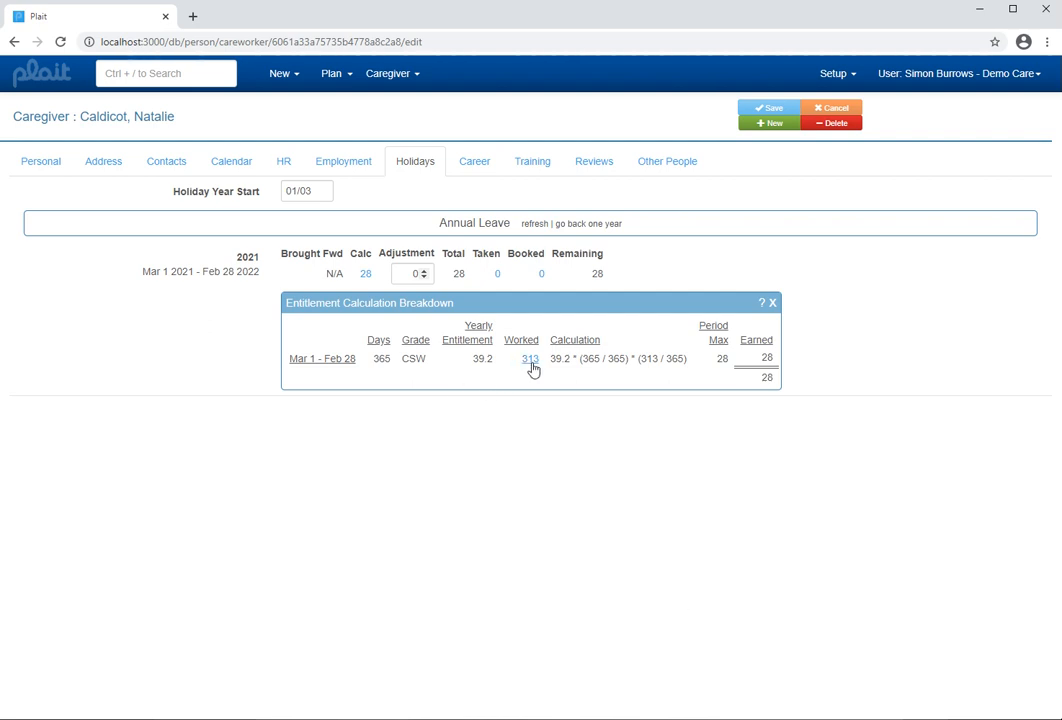
Return to the caregiver's calendar for the week of 29 March to 4 April 2021.
left_click(242, 166)
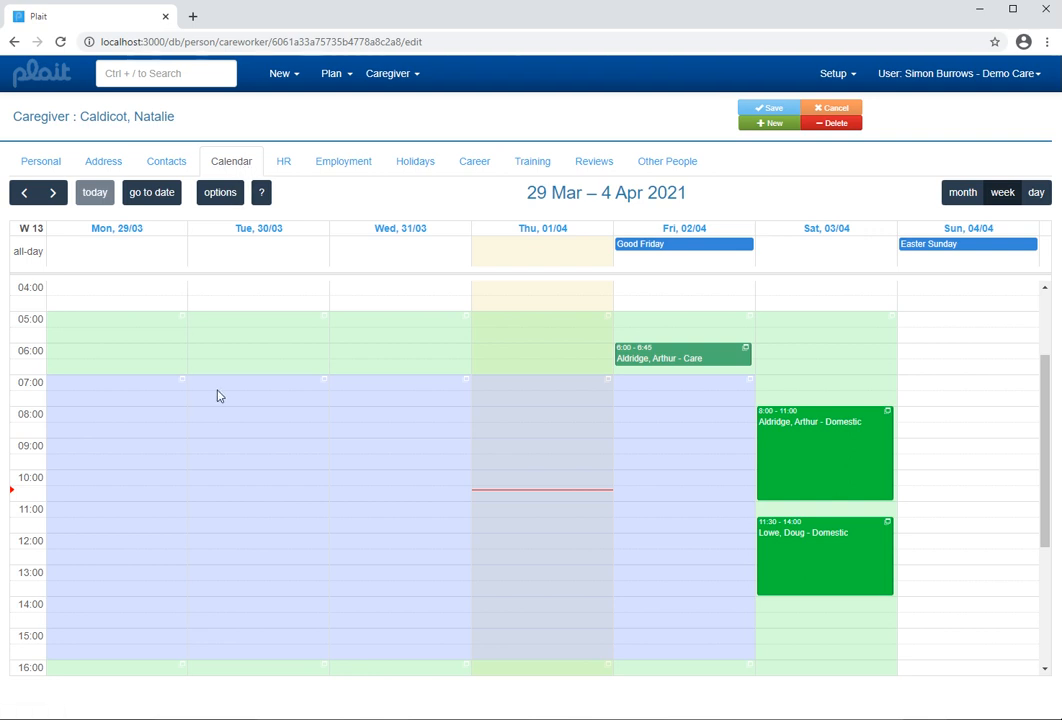